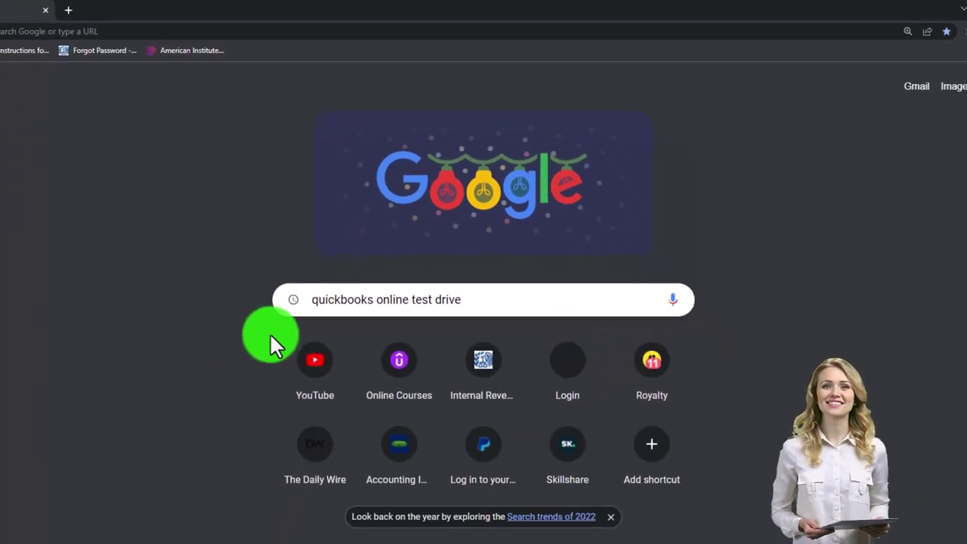
- Find "quickbooks online test drive" on Google and launch the United States test drive, completing its security verification
key("Return")
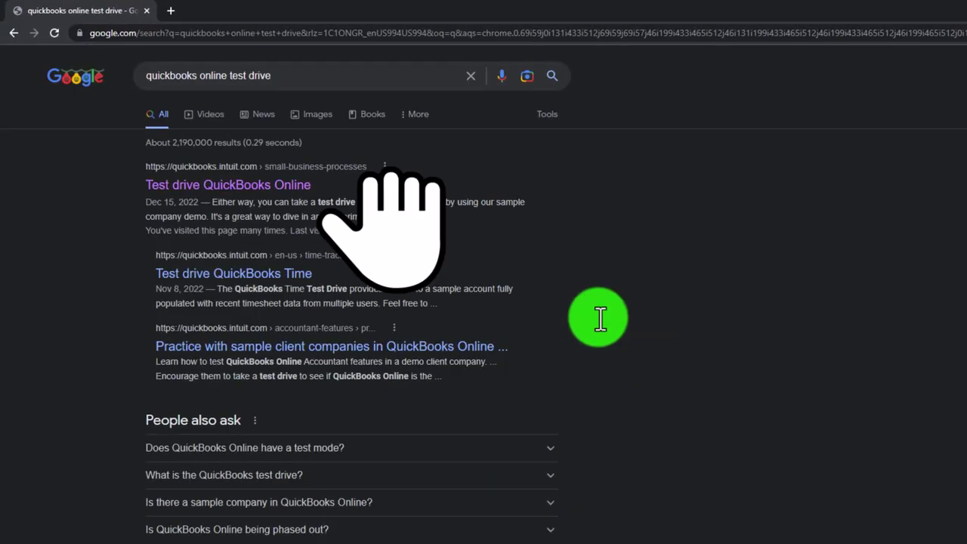
left_click(253, 202)
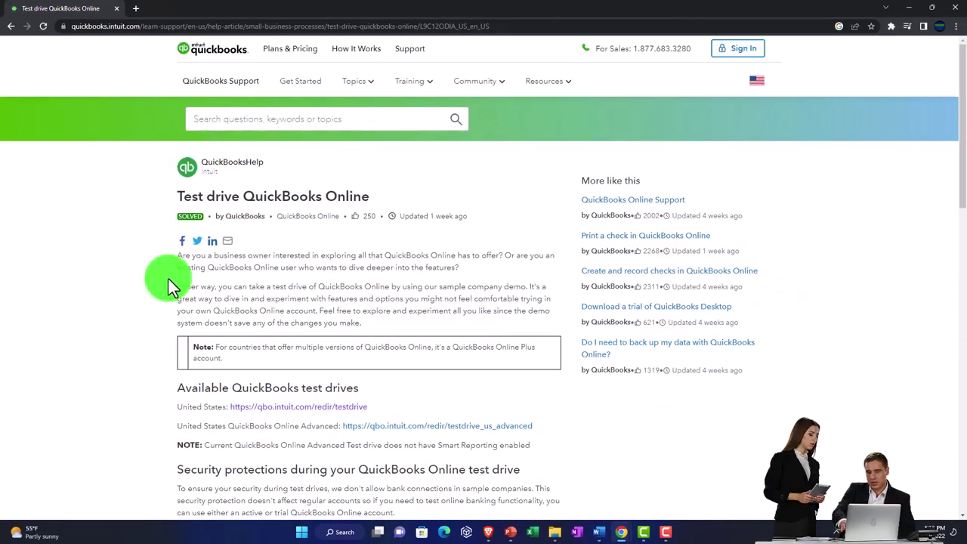
left_click(240, 355)
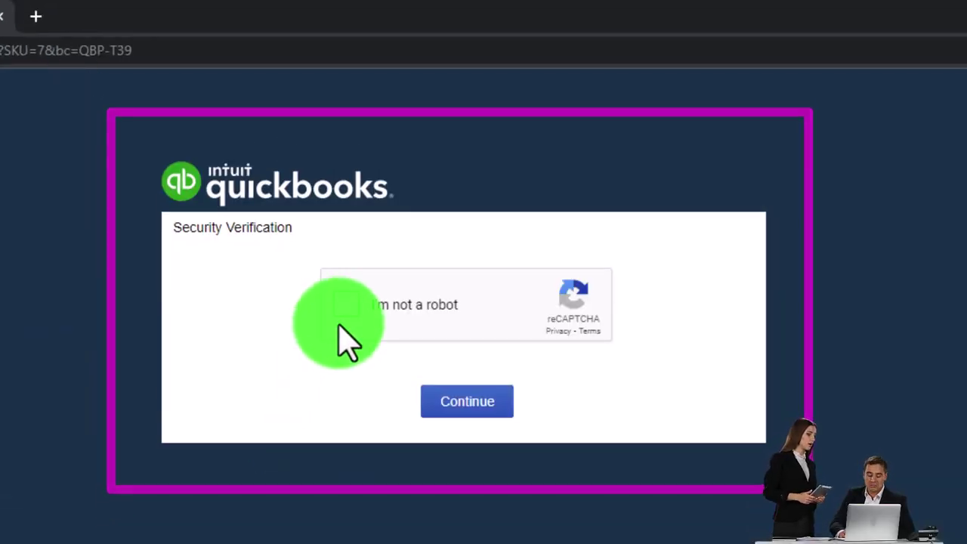
left_click(345, 310)
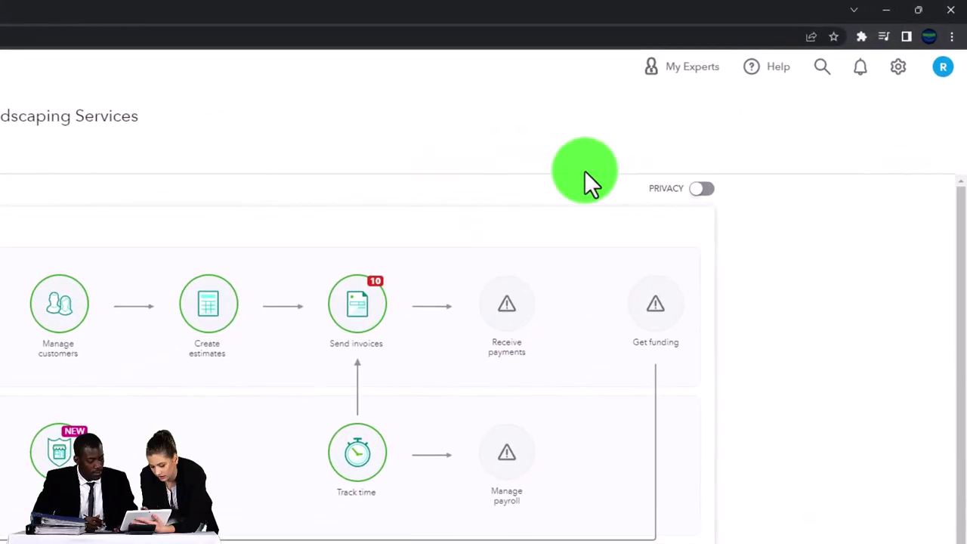
- Enlarge the page and examine the company, list, tool and profile options offered in the settings
key("ctrl+plus")
key("ctrl+plus")
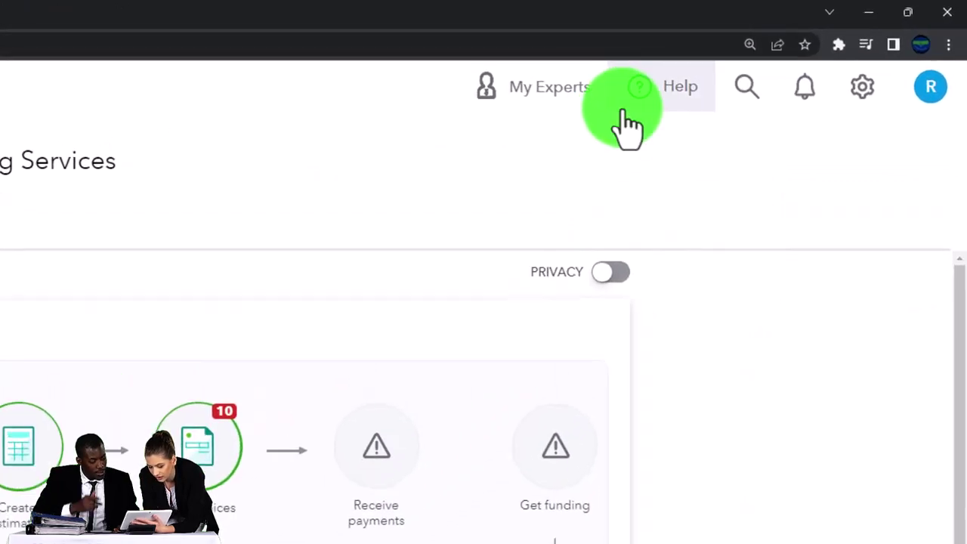
left_click(862, 90)
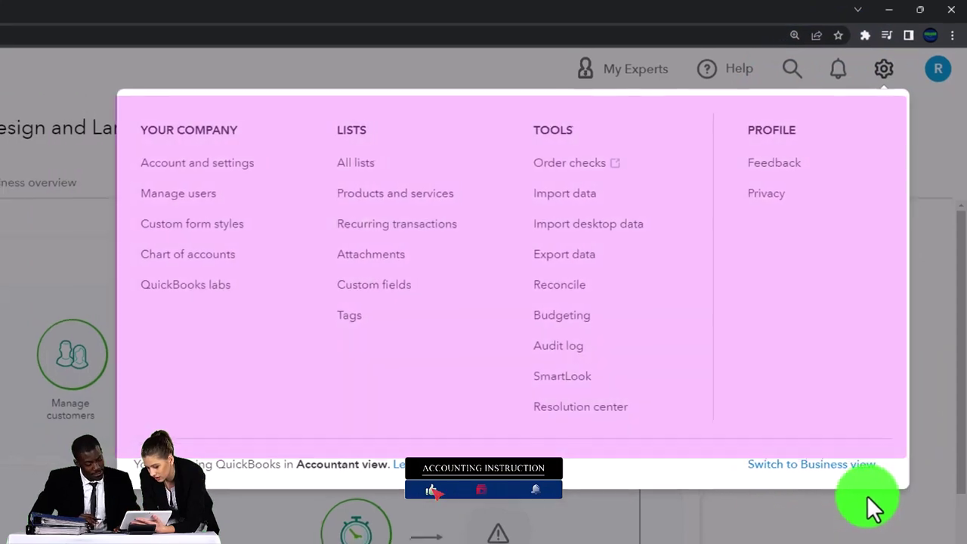
left_click(771, 423)
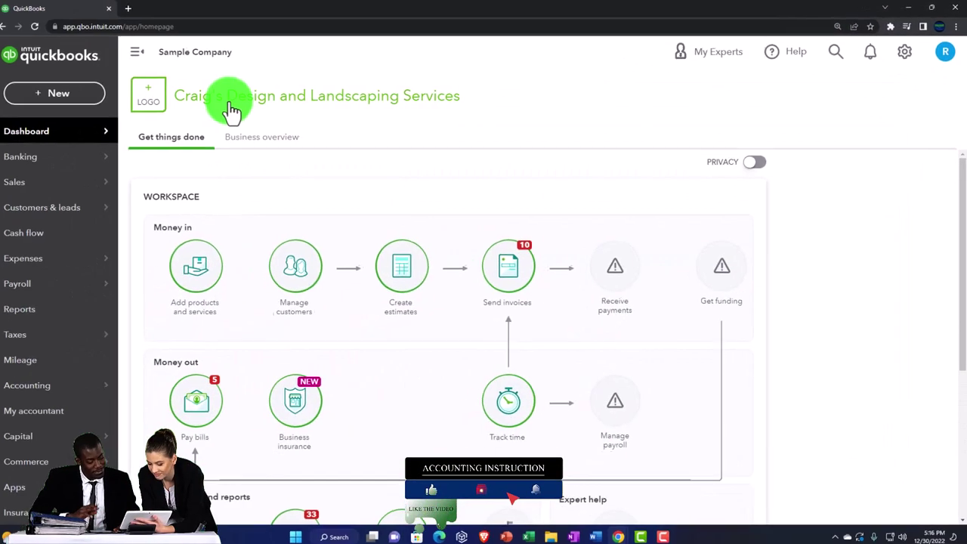
- Duplicate the QuickBooks browser tab twice so the sample company is open in three tabs
right_click(97, 15)
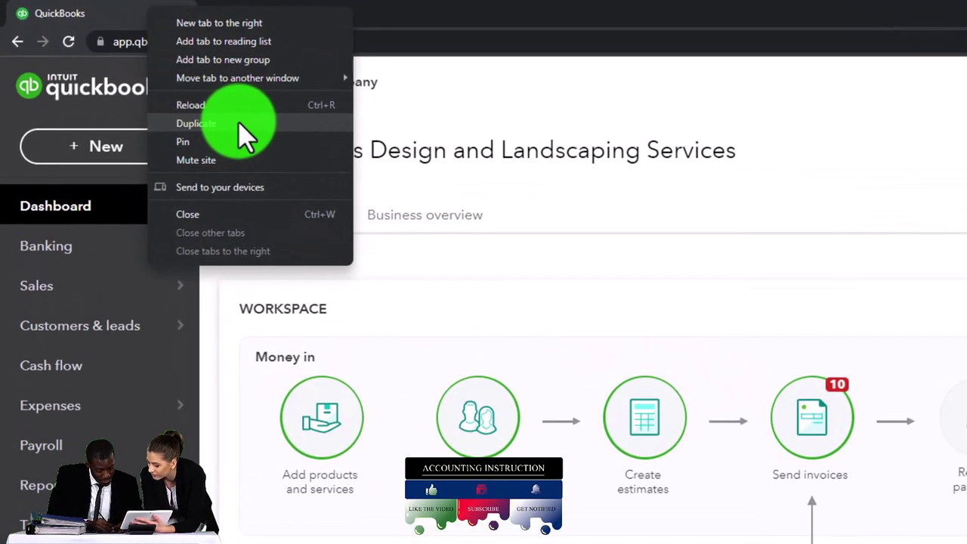
left_click(239, 125)
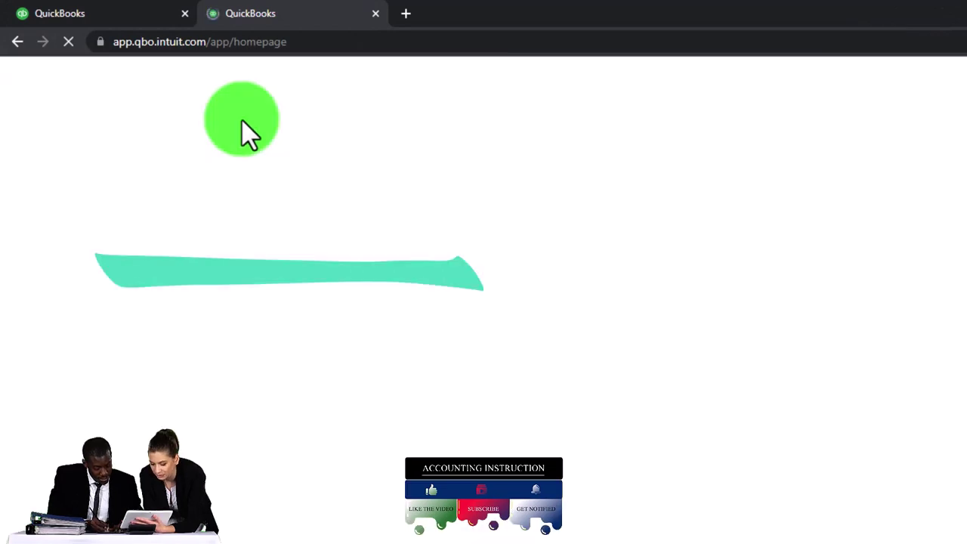
right_click(291, 15)
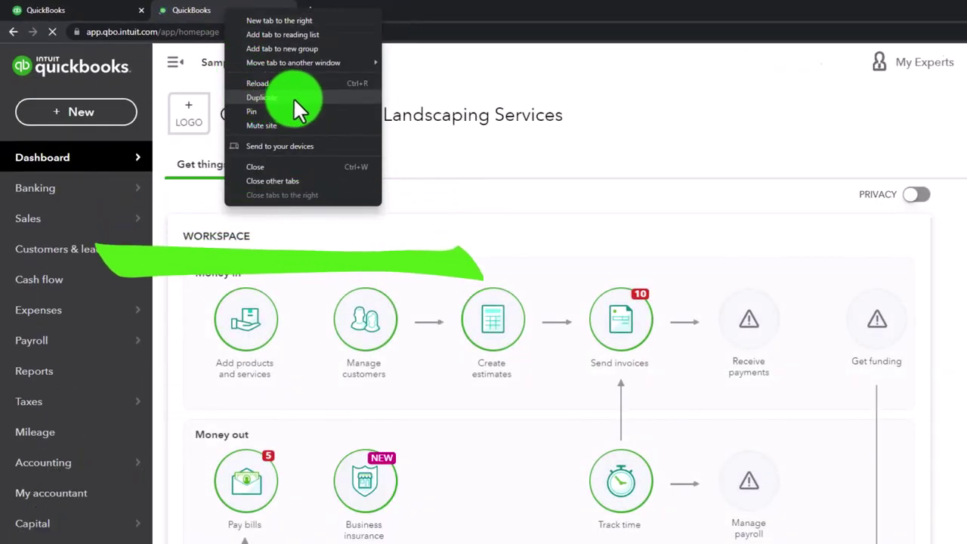
key("Escape")
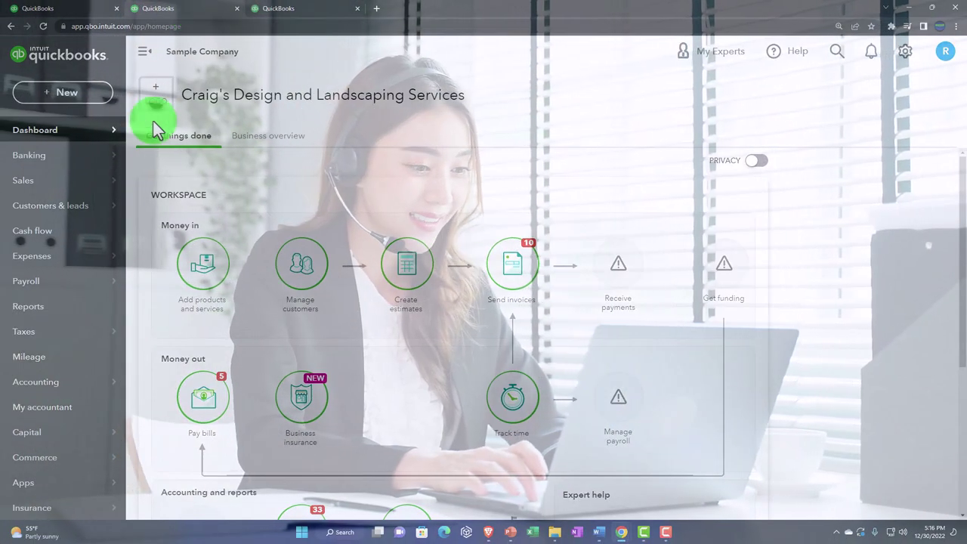
- Open the Balance Sheet report in the second browser tab and the Profit and Loss report in the third
left_click(78, 301)
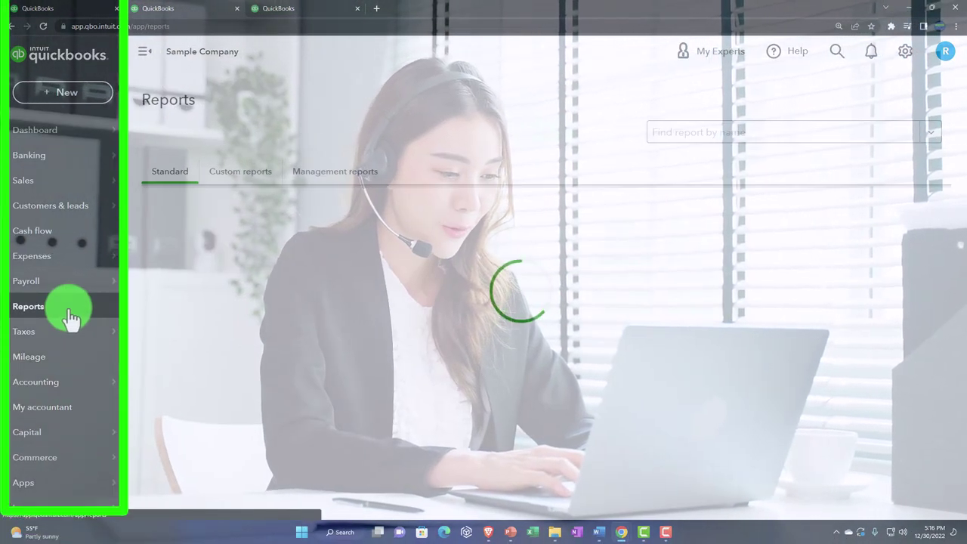
left_click(207, 292)
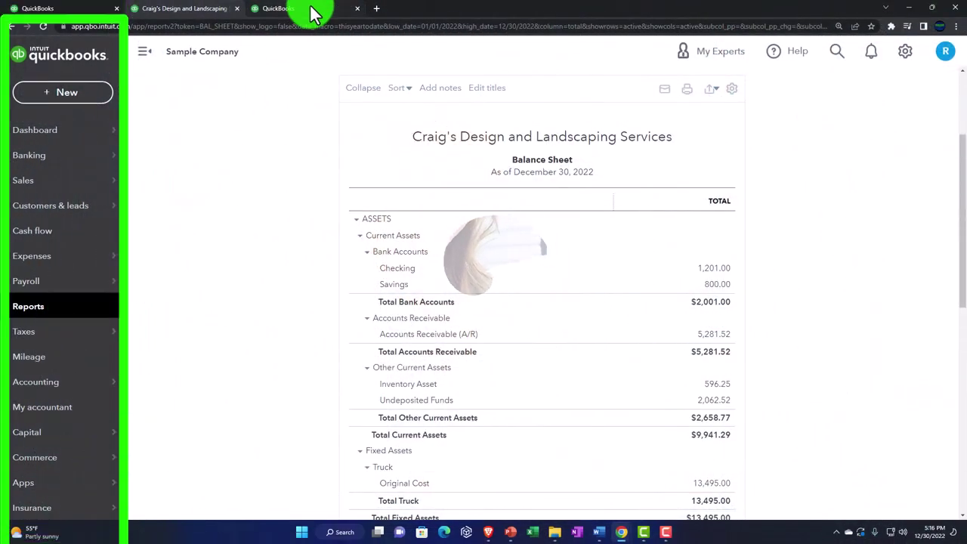
left_click(309, 9)
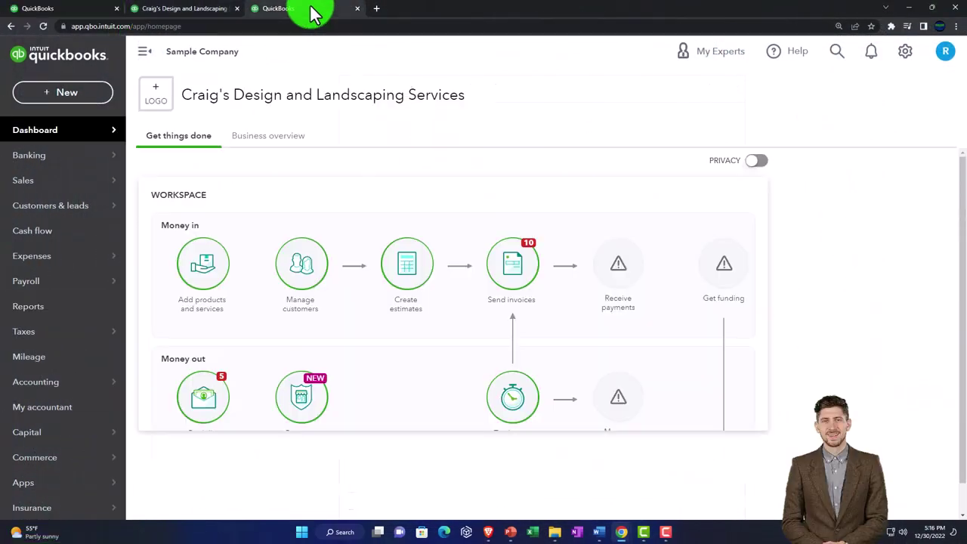
left_click(71, 309)
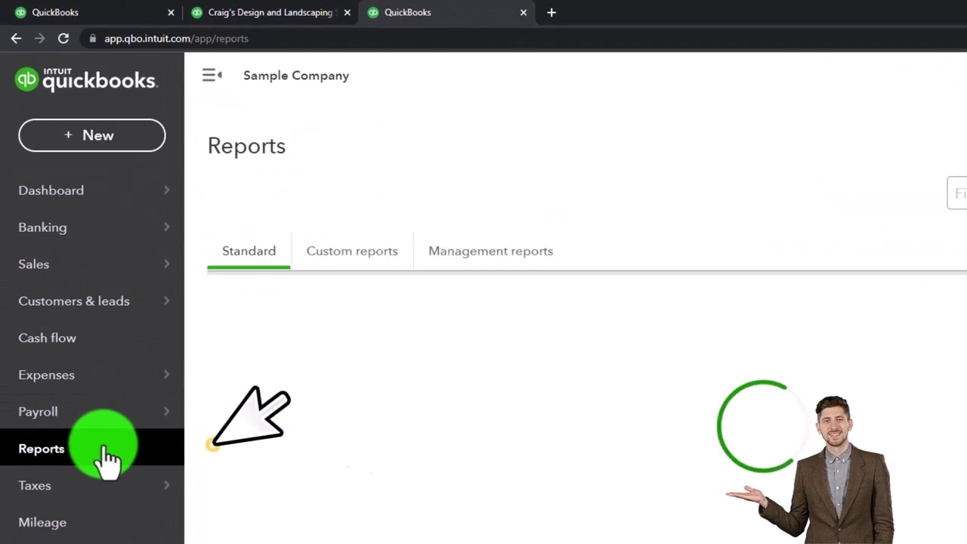
left_click(223, 332)
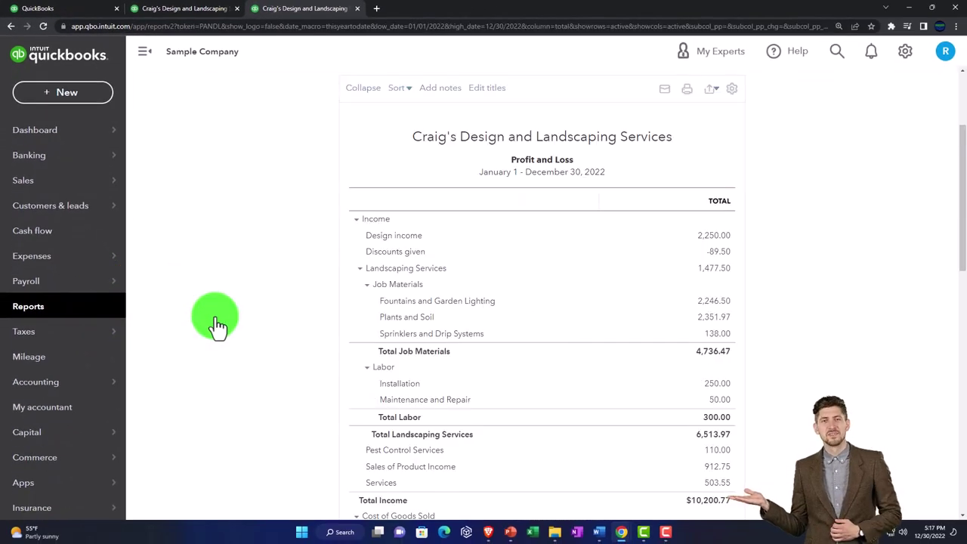
- Collapse the navigation and run the Profit and Loss report for 01/01/2022 to 12/31/2022
left_click(145, 54)
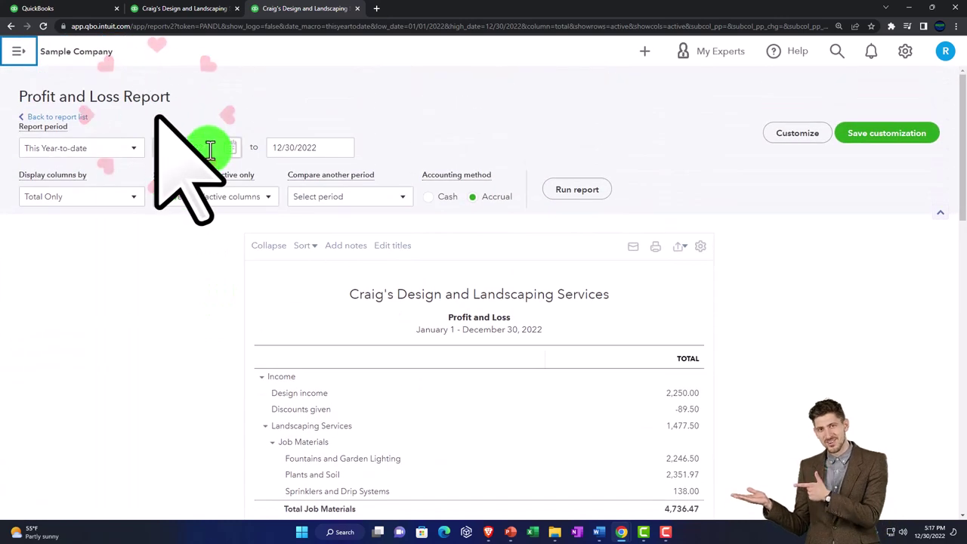
left_click(210, 149)
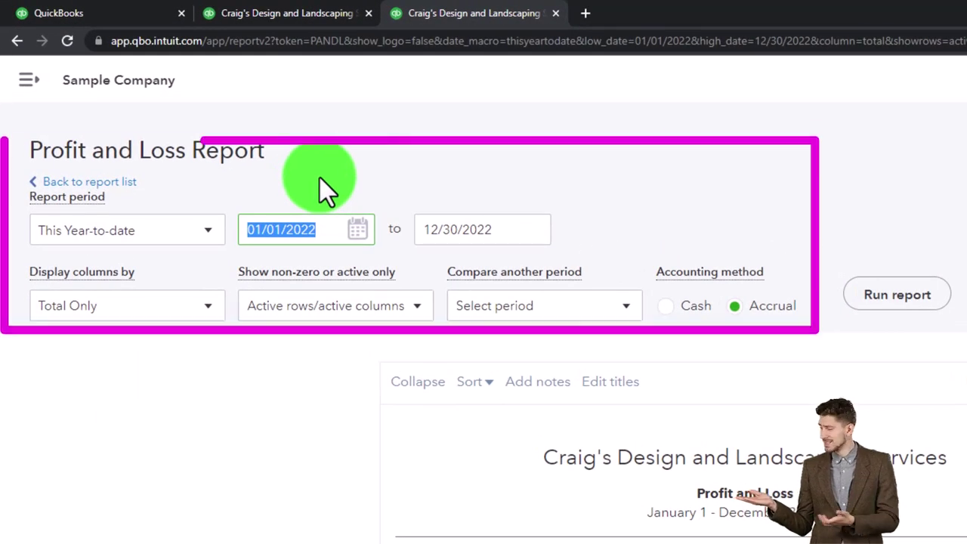
type("01/01/20")
type("2")
key("Tab")
type("12312")
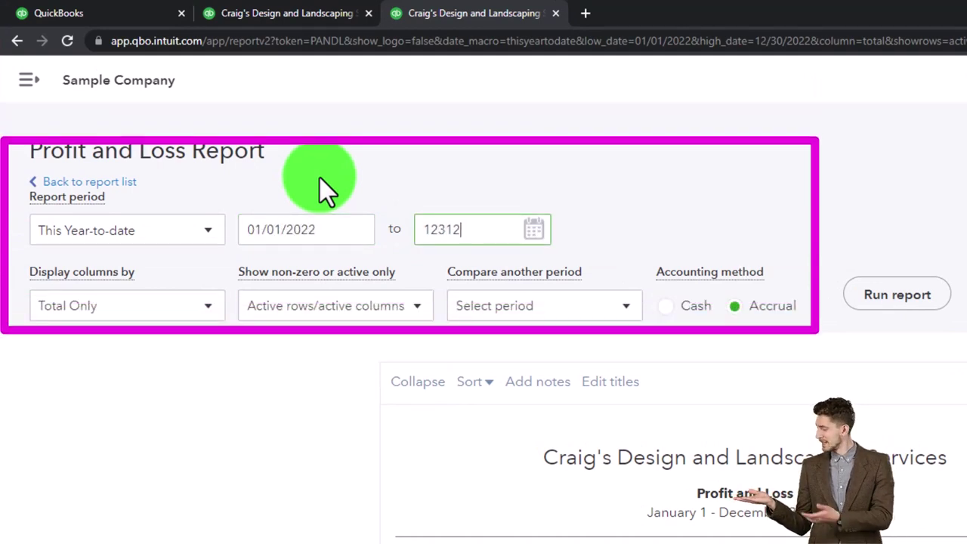
type("022")
key("Tab")
left_click(897, 295)
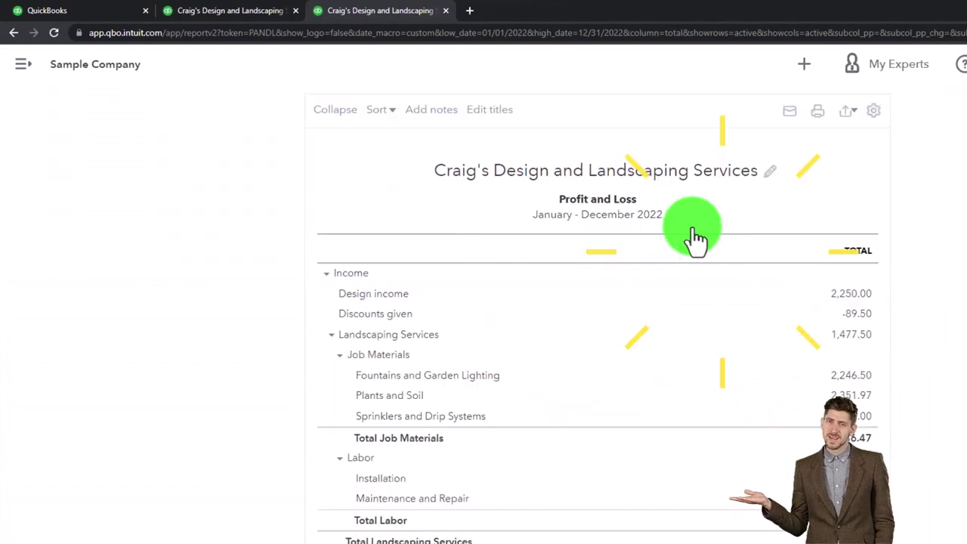
- In the Balance Sheet tab, collapse the navigation and run the report for 01/01/2022 to 12/31/2022
left_click(250, 12)
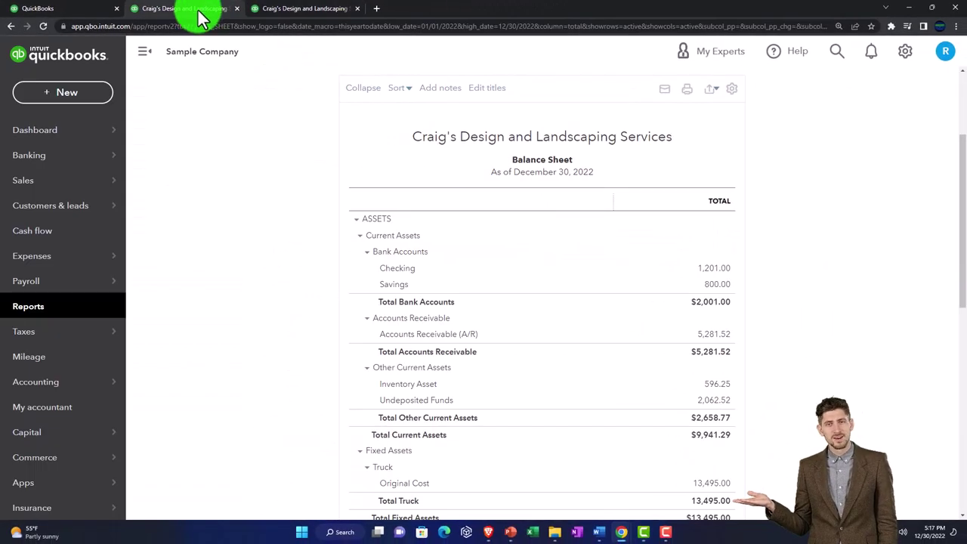
left_click(149, 59)
scroll(173, 165, "up", 3)
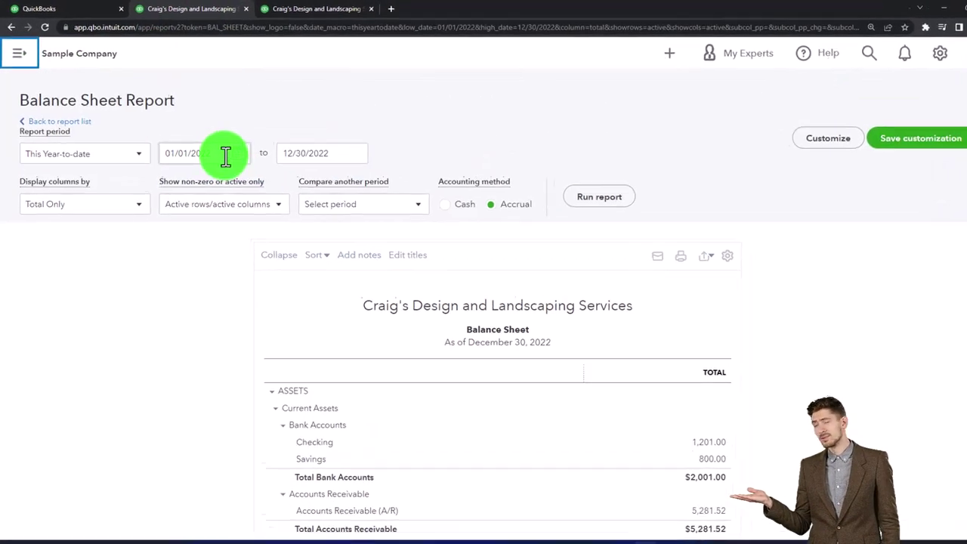
left_click_drag(224, 153, 139, 145)
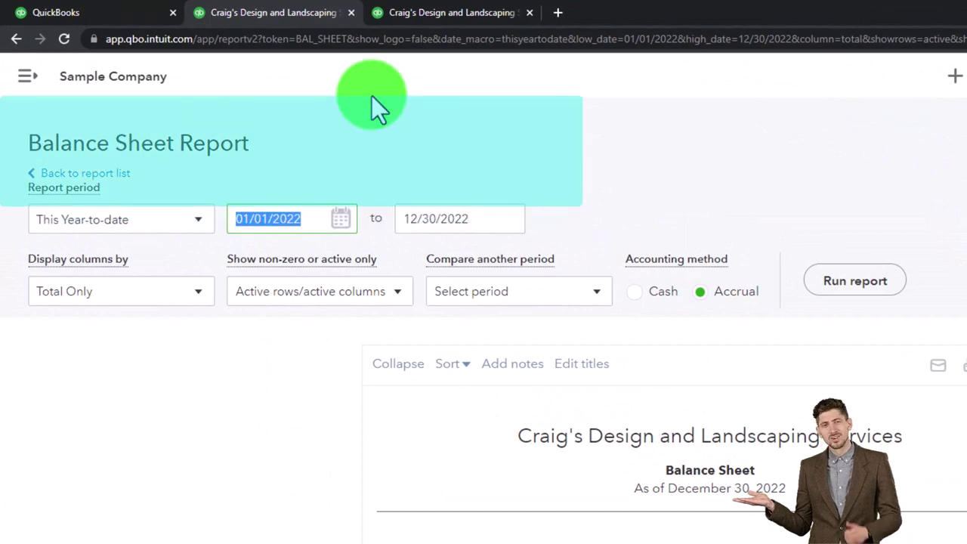
type("01/01/202")
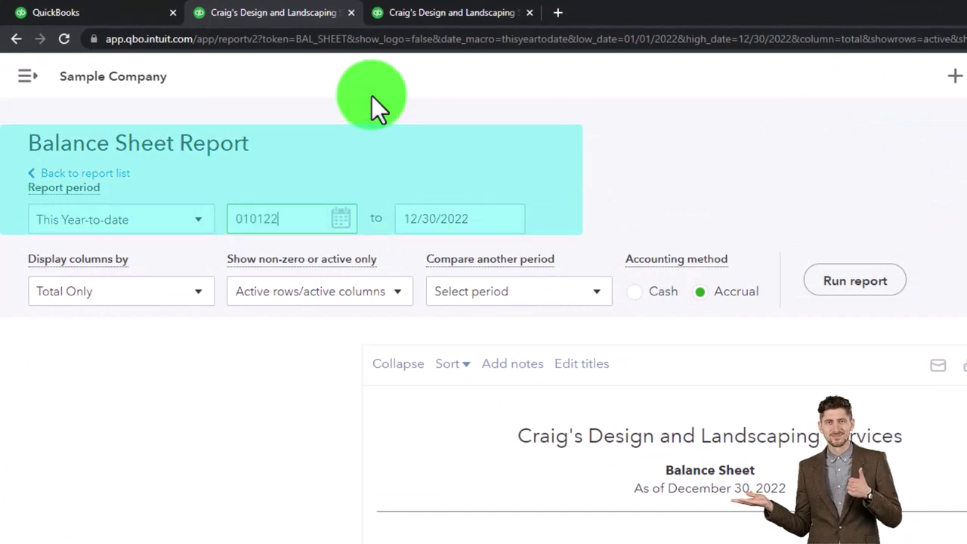
key("Tab")
type("12/31/202")
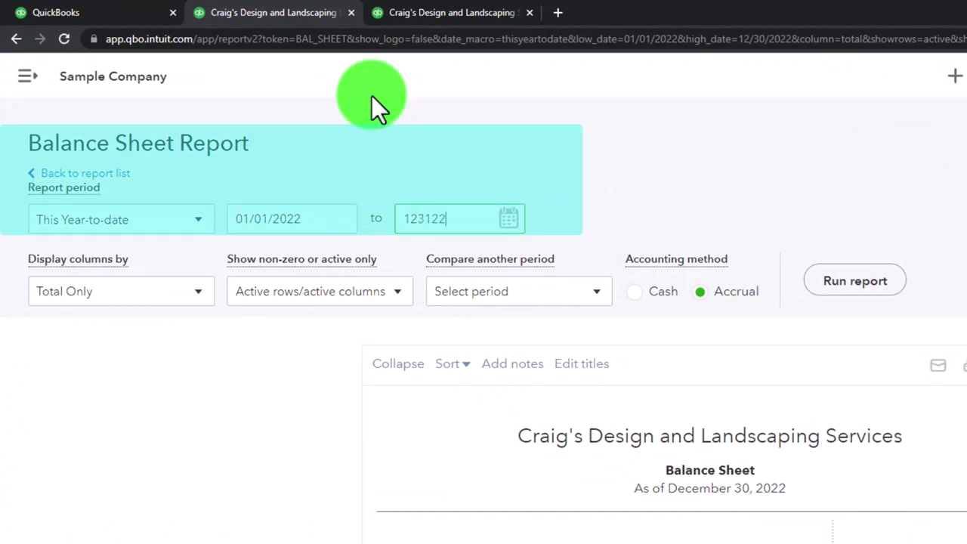
key("Tab")
left_click(809, 281)
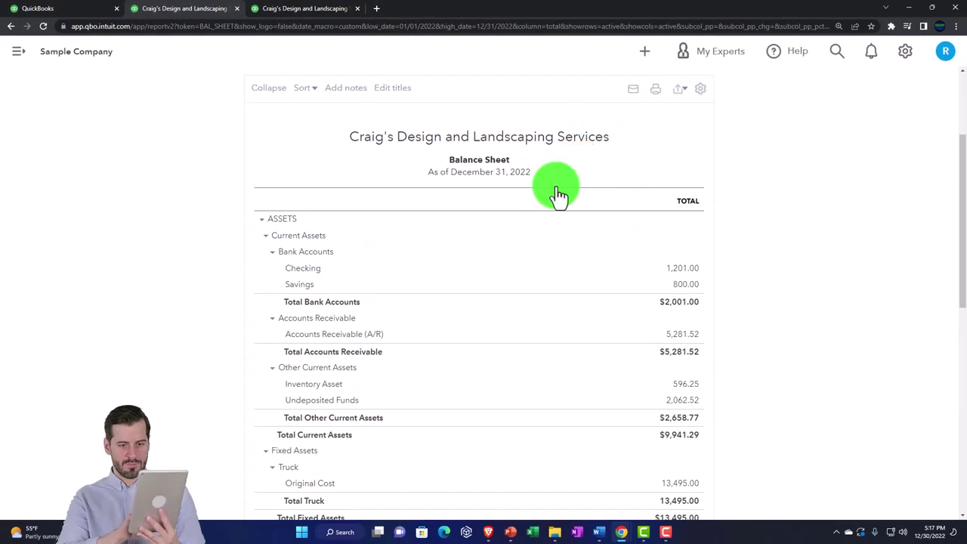
- Enlarge the Balance Sheet and examine its report settings, bank account lines and other current assets
key("ctrl+plus")
key("ctrl+plus")
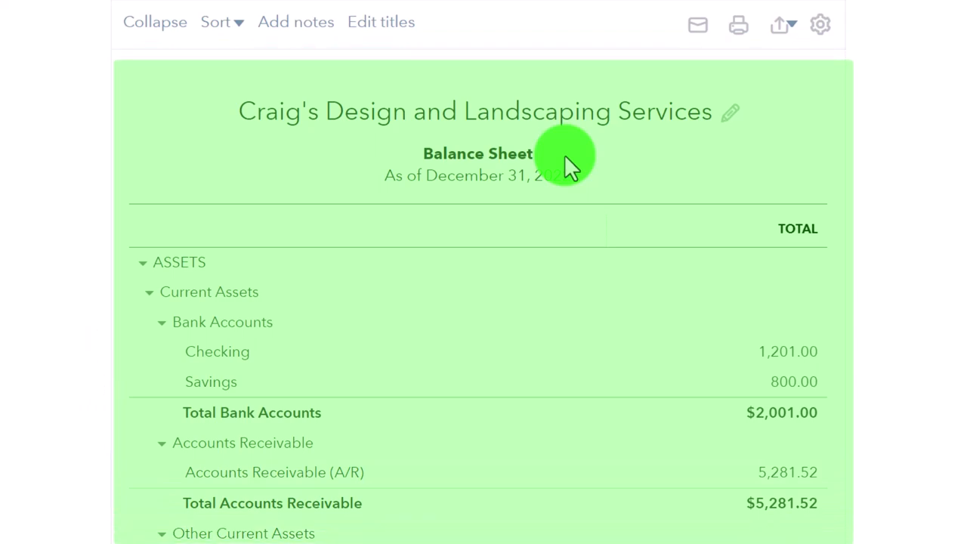
scroll(564, 154, "up", 2)
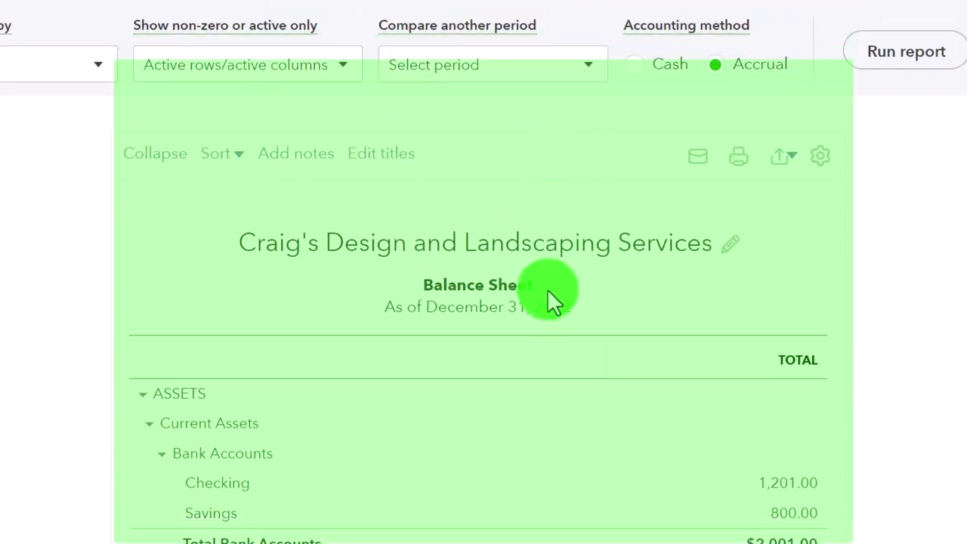
scroll(549, 296, "up", 2)
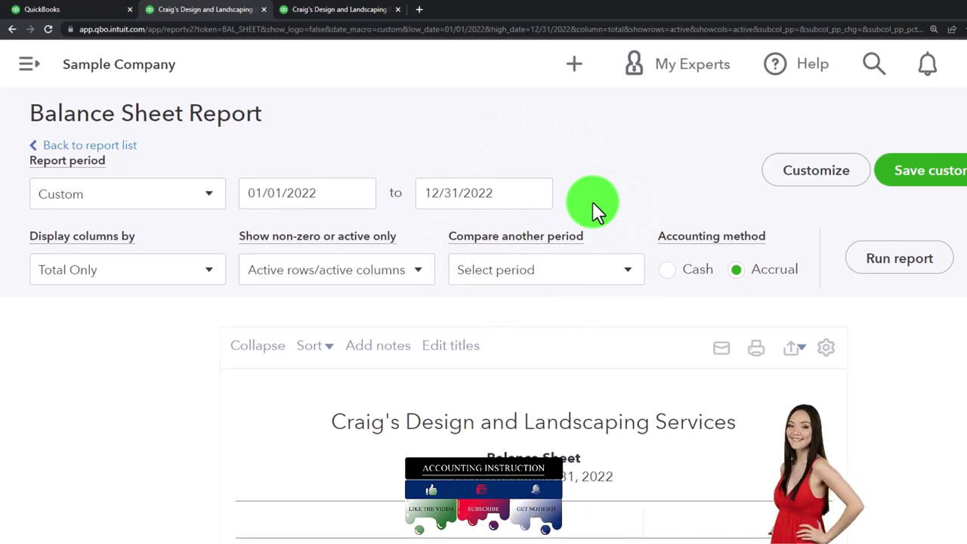
scroll(592, 201, "down", 3)
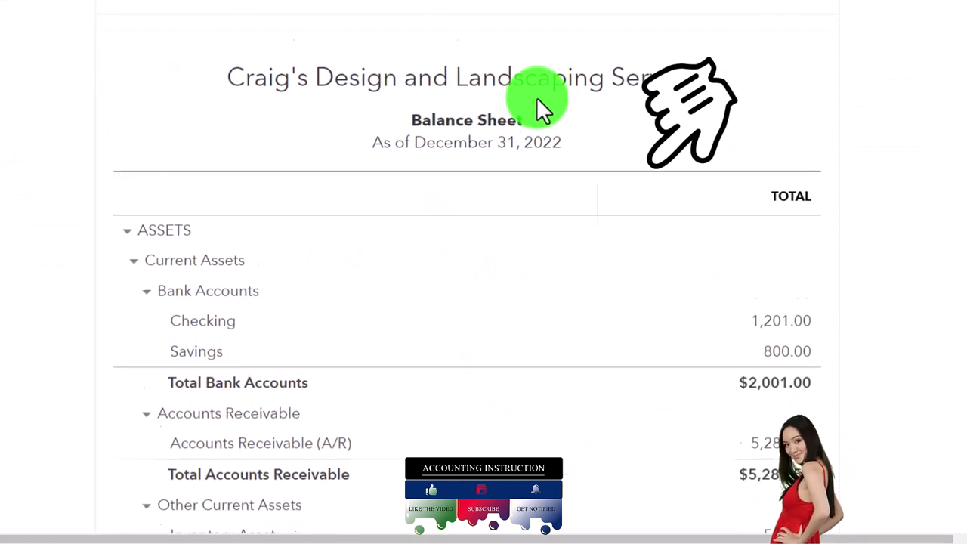
scroll(537, 98, "down", 1)
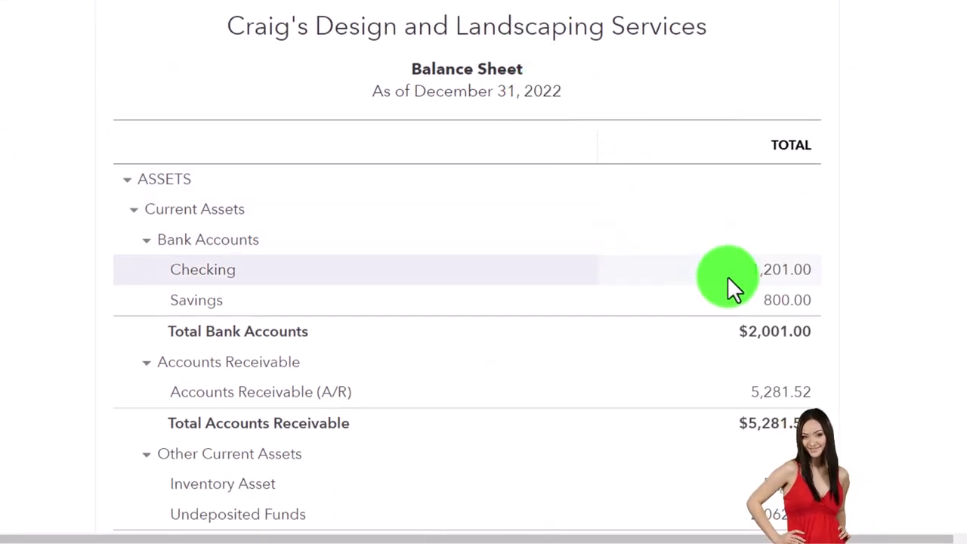
scroll(727, 277, "down", 1)
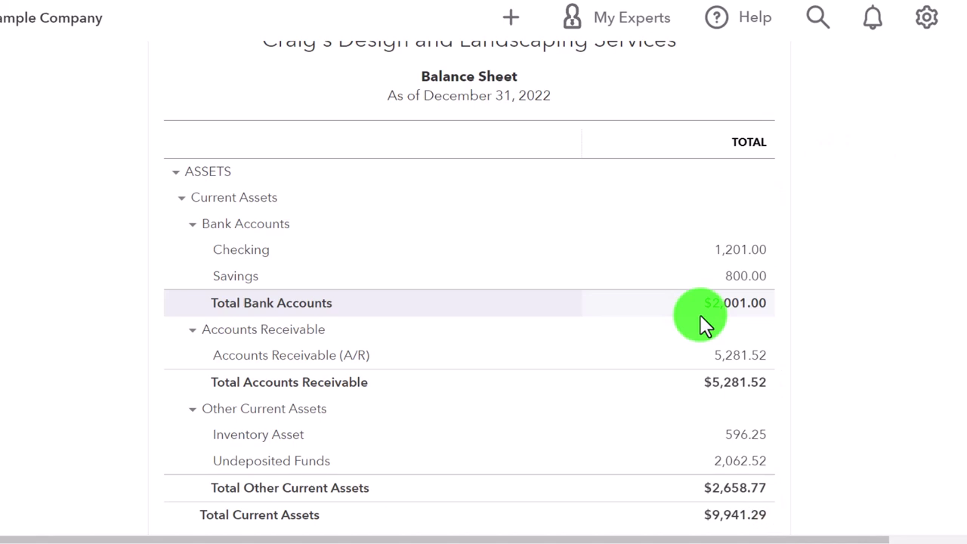
left_click(752, 310)
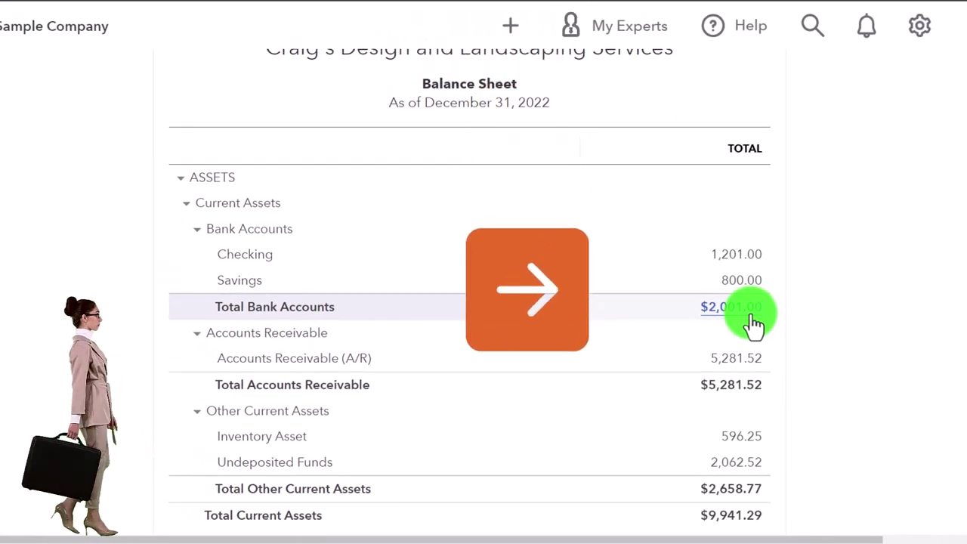
- Customize the Balance Sheet's negative numbers with the (100) parentheses format and show them in red
scroll(754, 321, "up", 5)
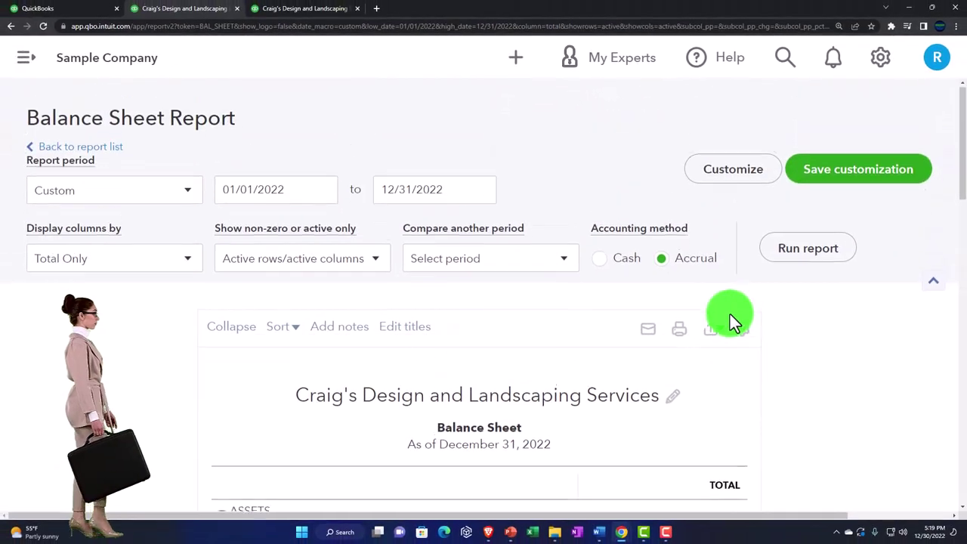
left_click(715, 185)
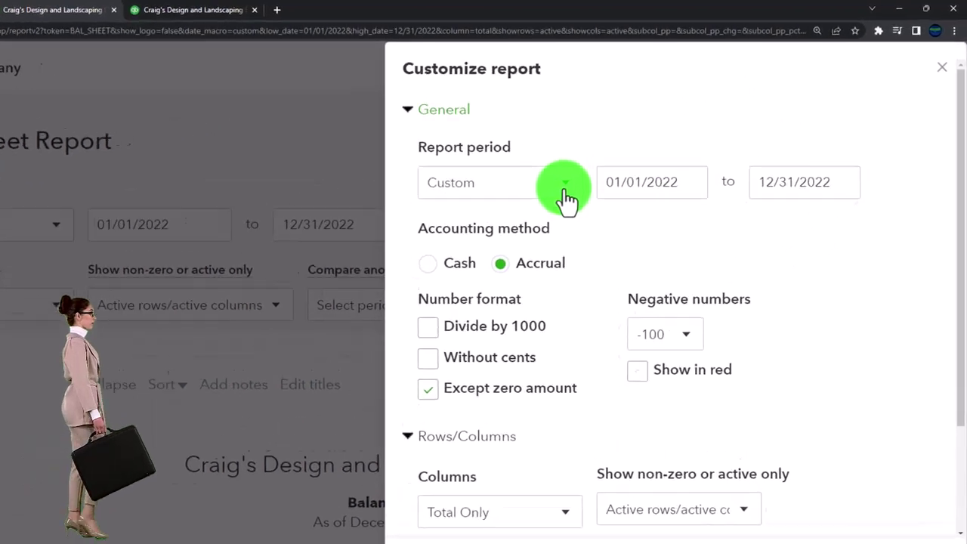
scroll(506, 359, "down", 1)
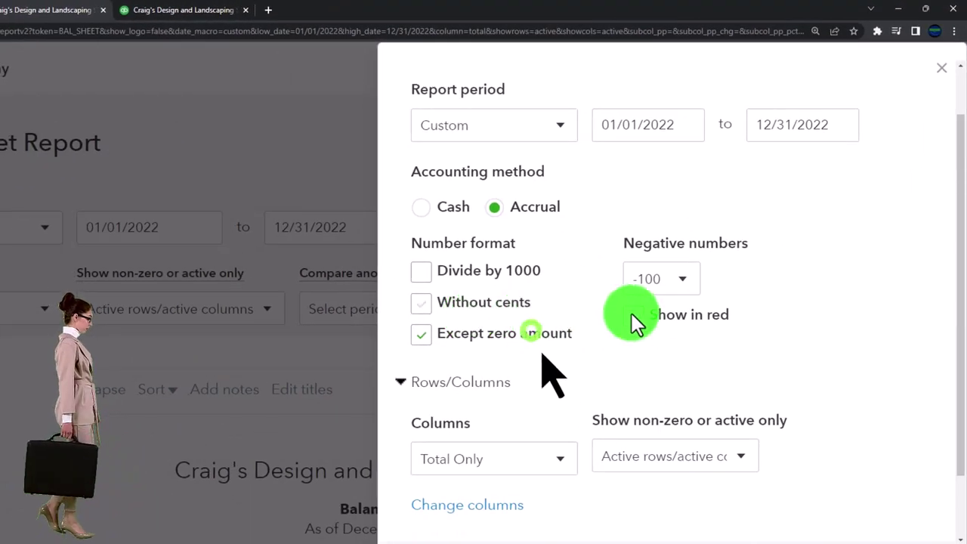
left_click(677, 286)
left_click(651, 349)
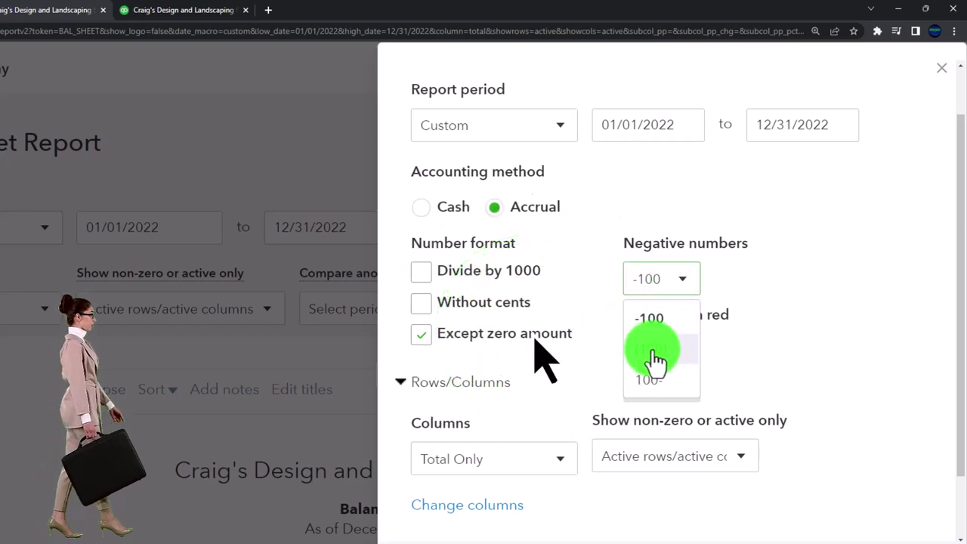
left_click(636, 319)
- Expand the header and footer settings and change the report title to Balance Sheet Internal
scroll(636, 319, "down", 1)
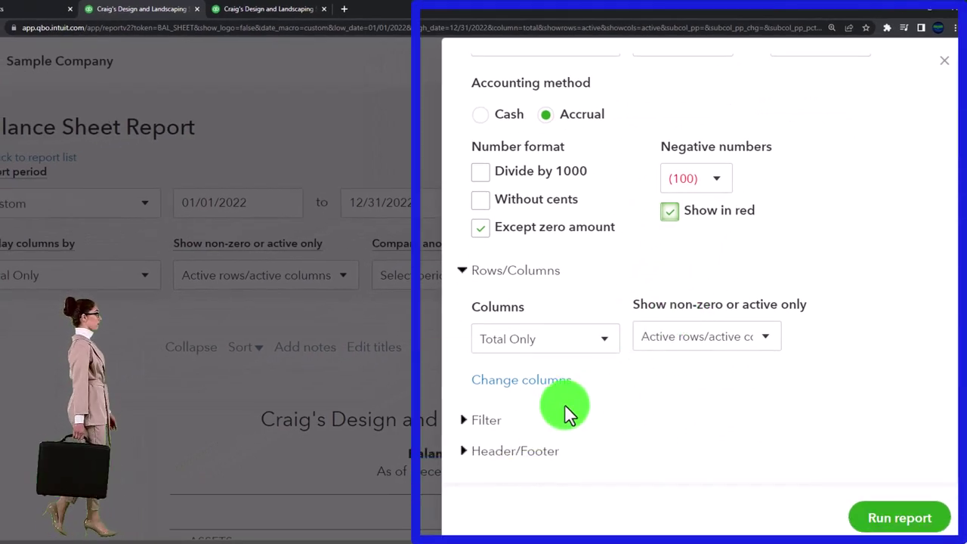
left_click(469, 453)
scroll(476, 430, "down", 3)
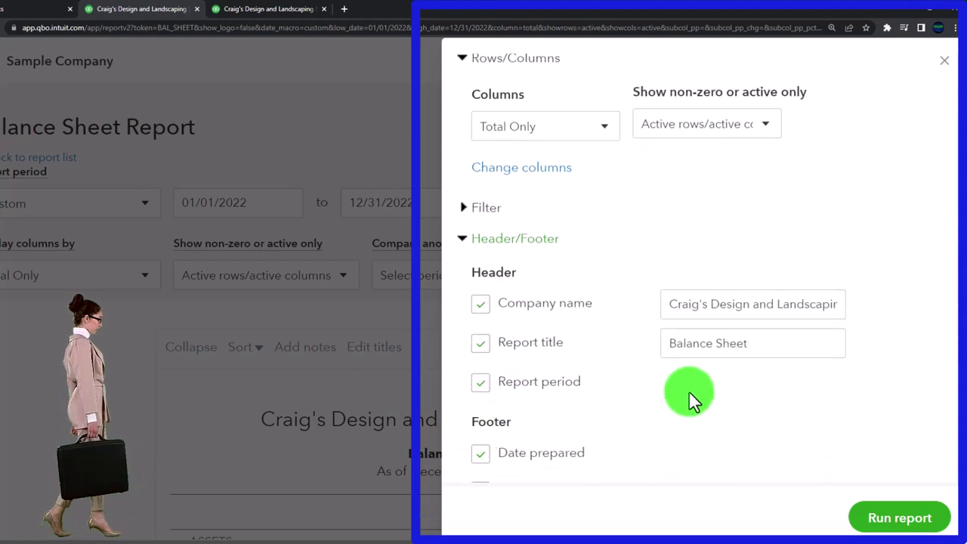
triple_click(775, 346)
left_click(778, 347)
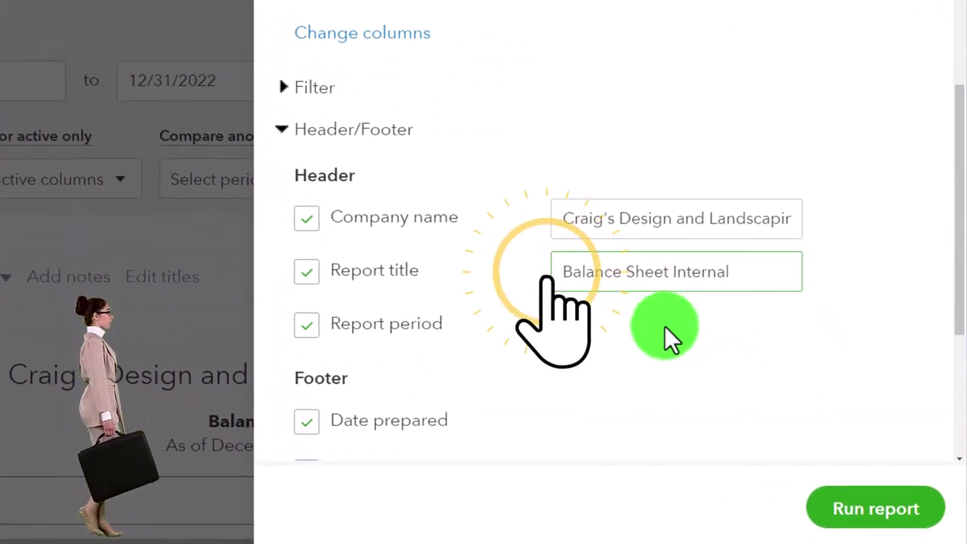
- Exclude the report basis from the footer, keep the date and time prepared, and run the customized report
scroll(654, 334, "down", 2)
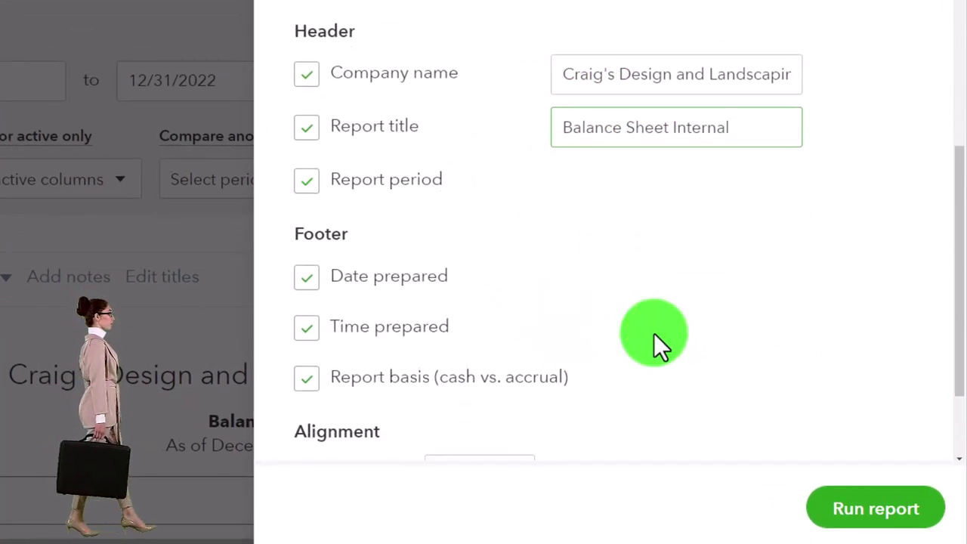
scroll(654, 334, "down", 1)
left_click(305, 209)
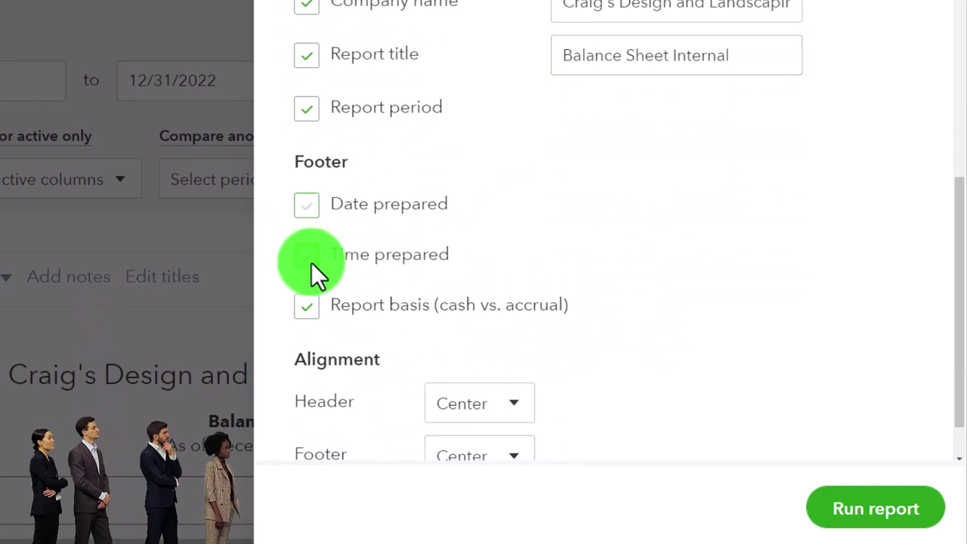
left_click(311, 260)
left_click(313, 304)
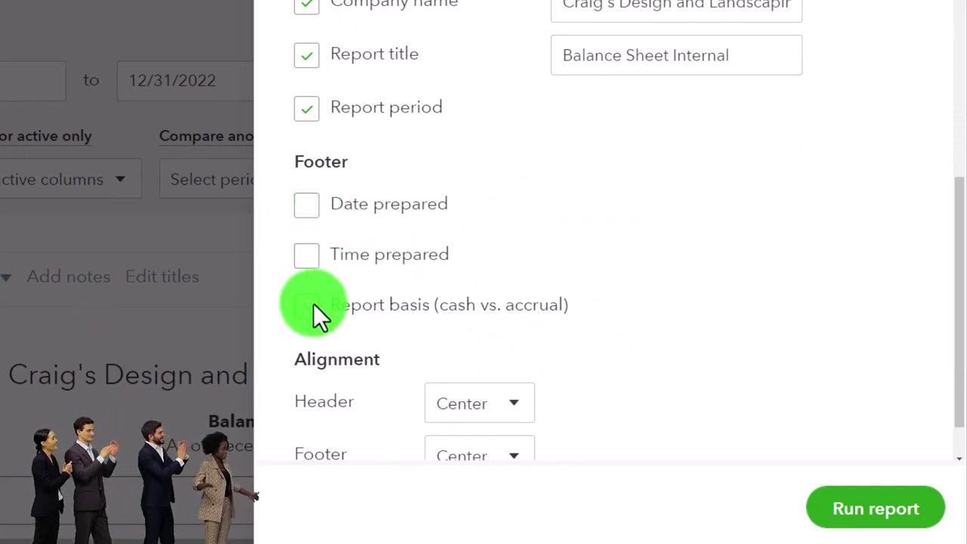
left_click(306, 255)
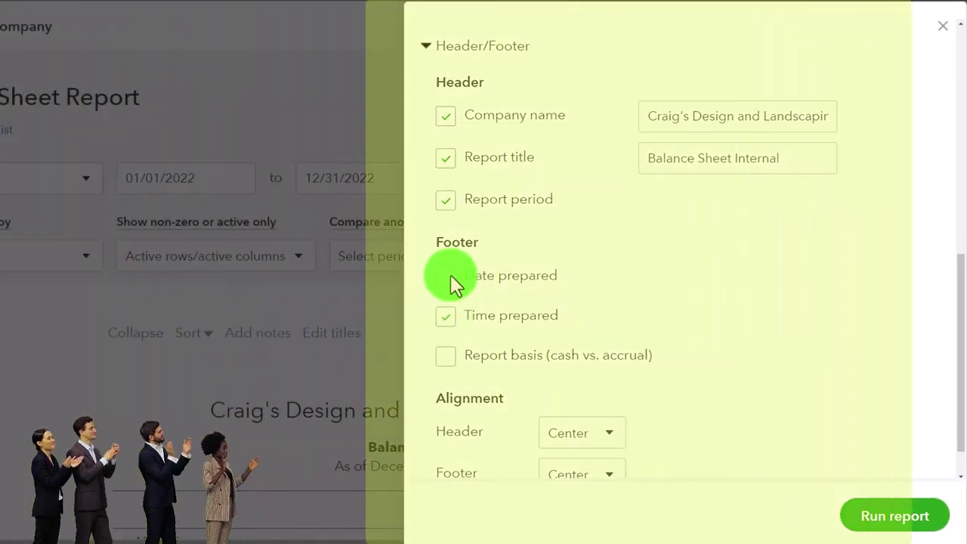
left_click(447, 276)
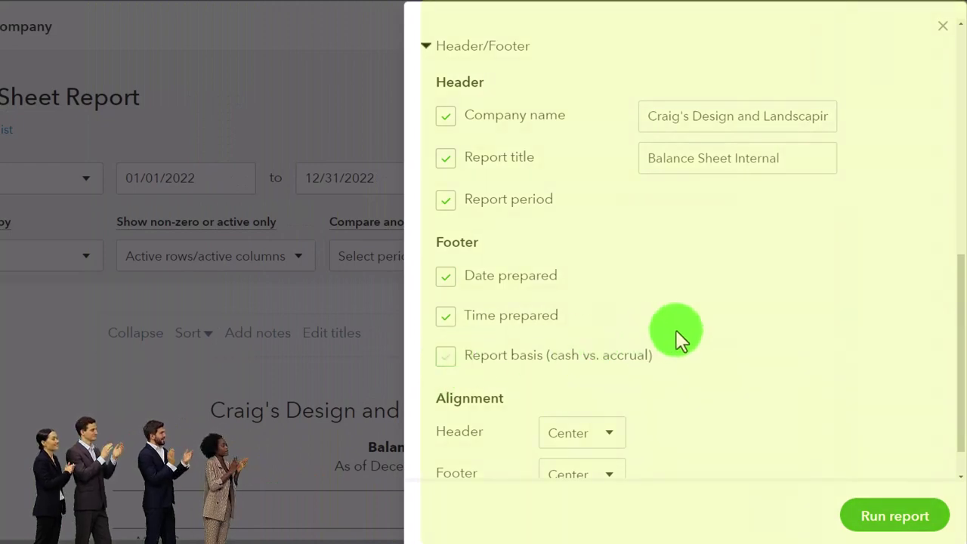
scroll(676, 331, "down", 1)
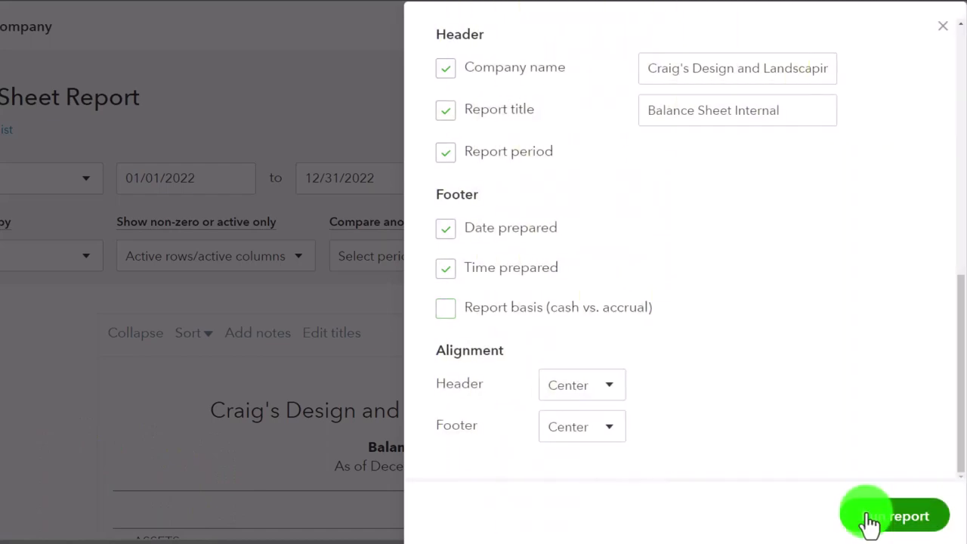
left_click(868, 516)
- Start saving the customization as Balance Sheet Internal and enter an Internal Reports group name ending with the owner's first name
scroll(824, 399, "down", 3)
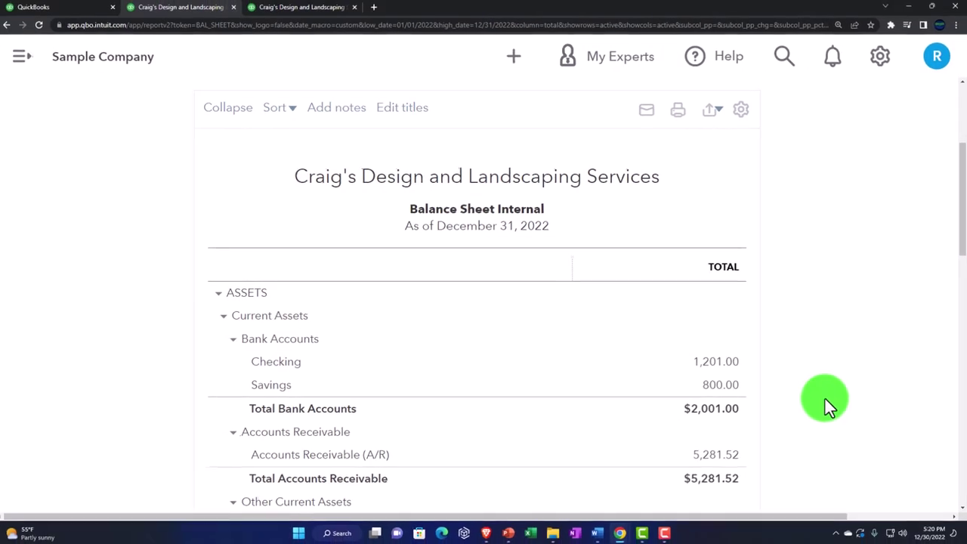
scroll(799, 387, "down", 5)
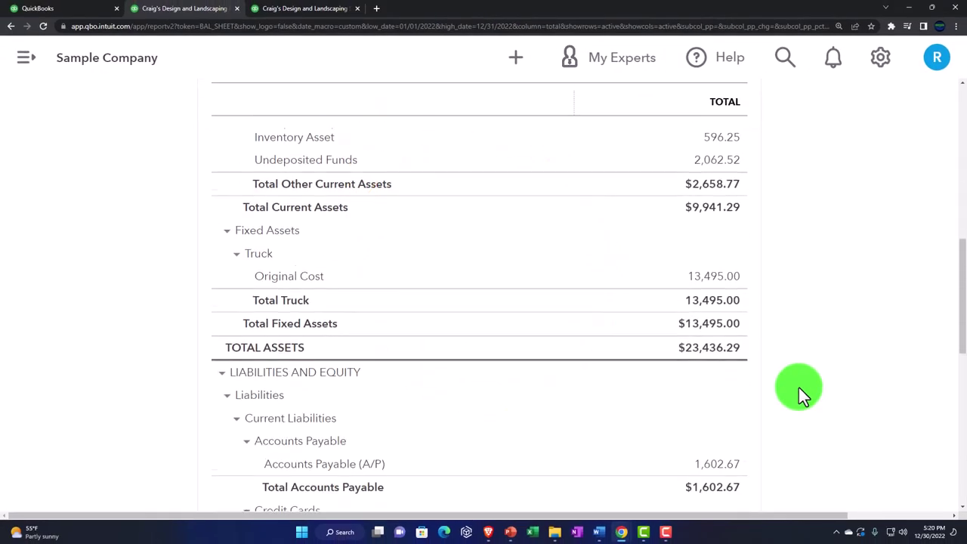
scroll(798, 387, "down", 6)
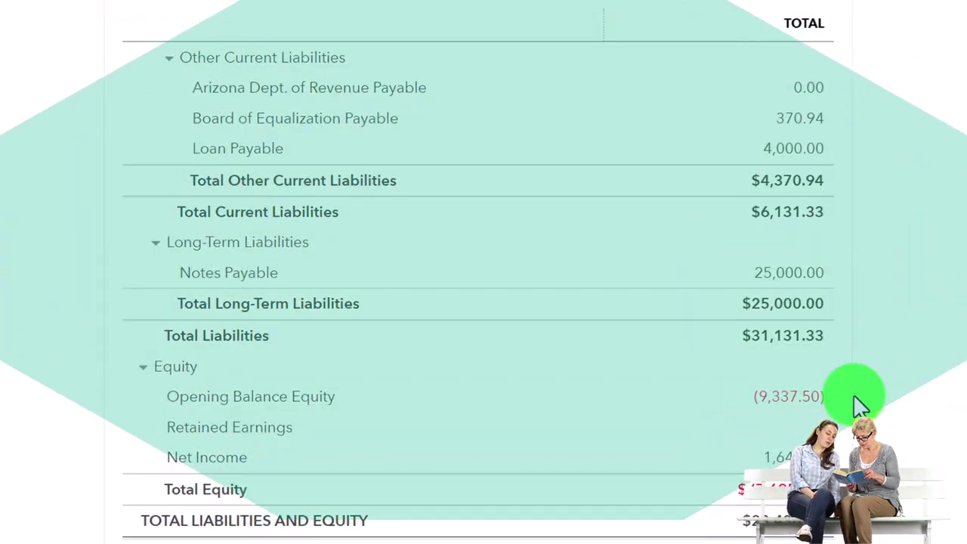
scroll(853, 394, "up", 15)
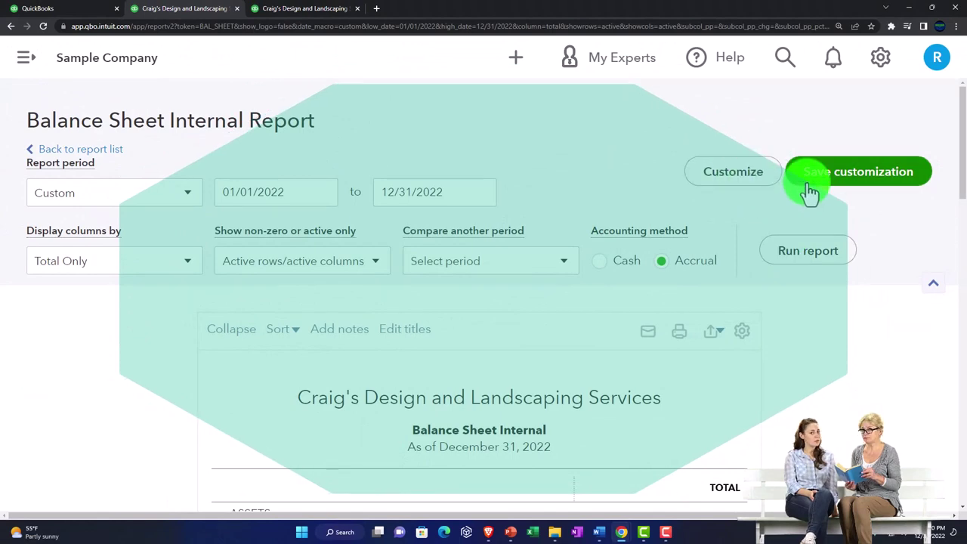
left_click(810, 192)
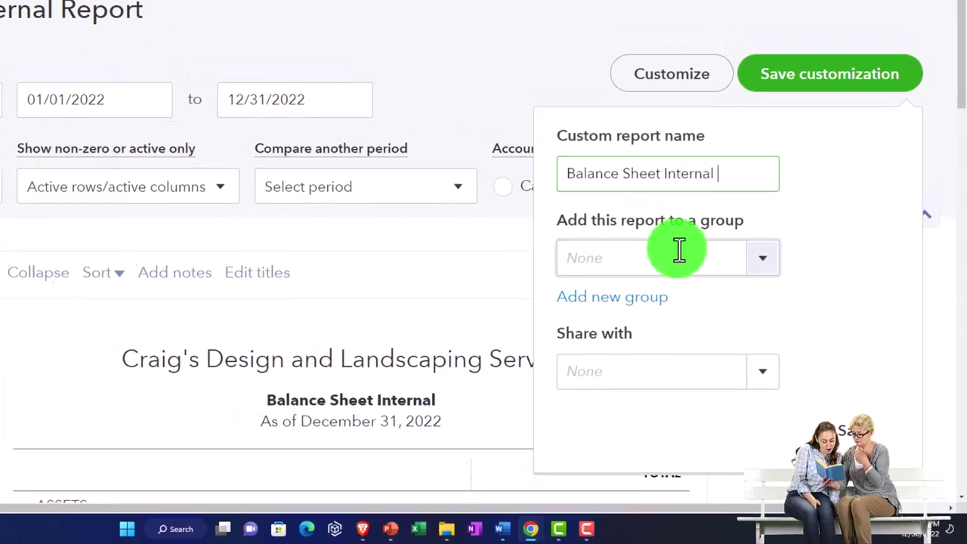
left_click(759, 258)
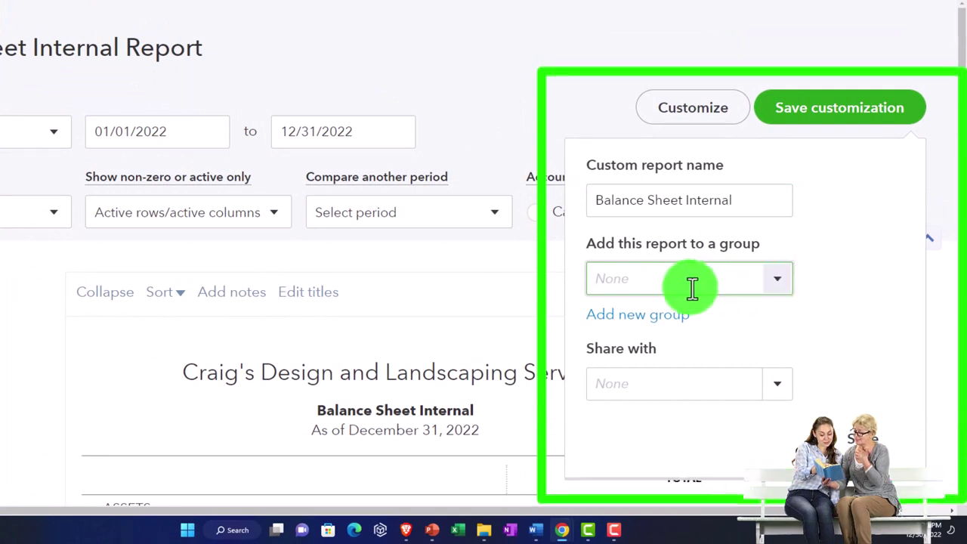
type("Internal")
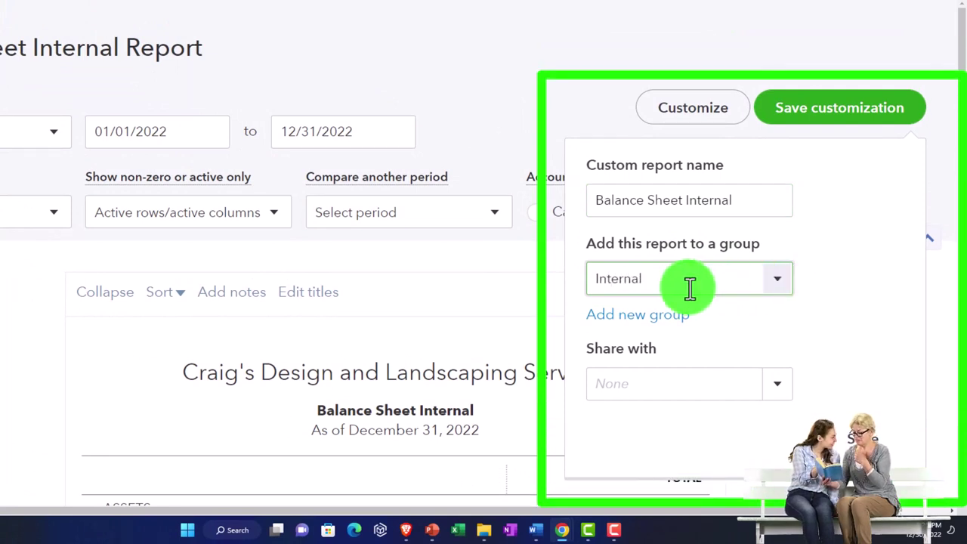
type(" Repo")
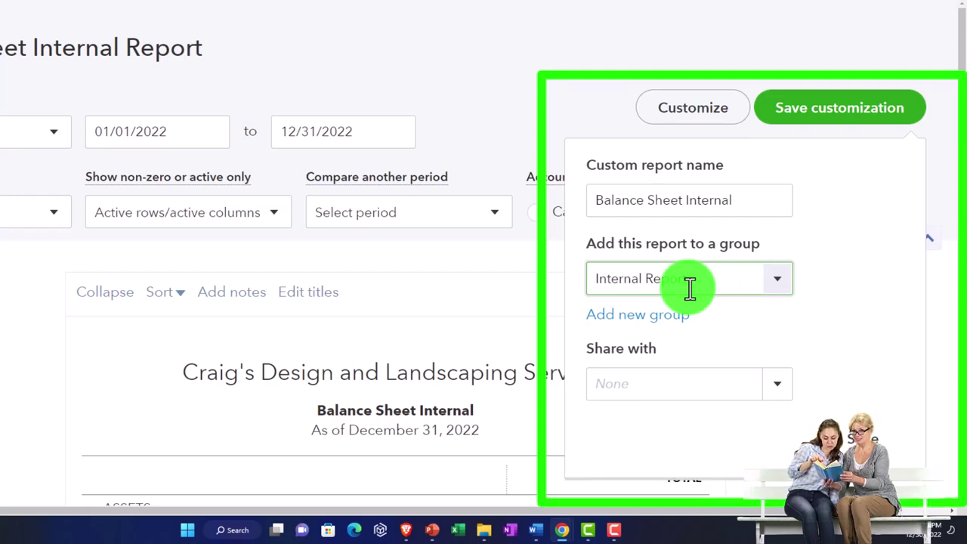
type("rt Robert")
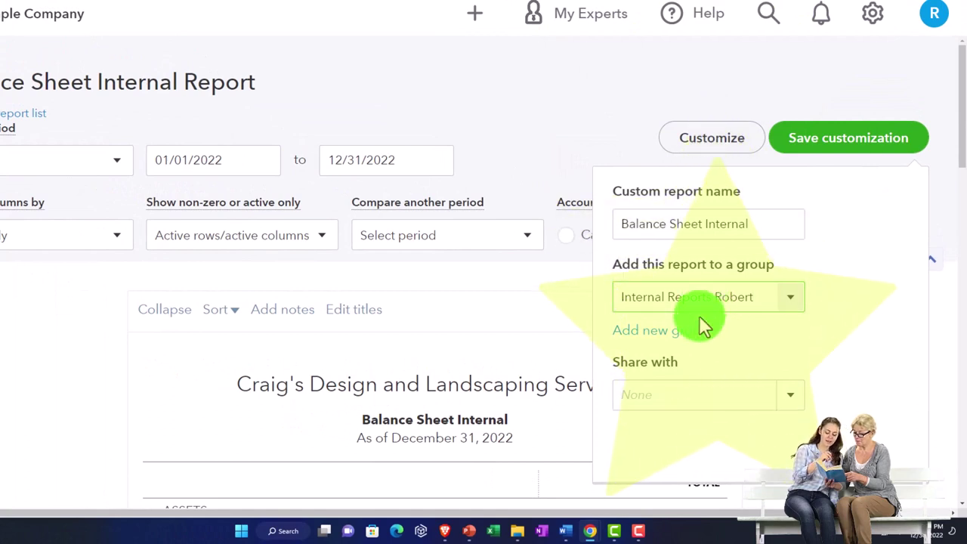
- Check the new group and sharing options, then save the custom report without sharing it
left_click(695, 333)
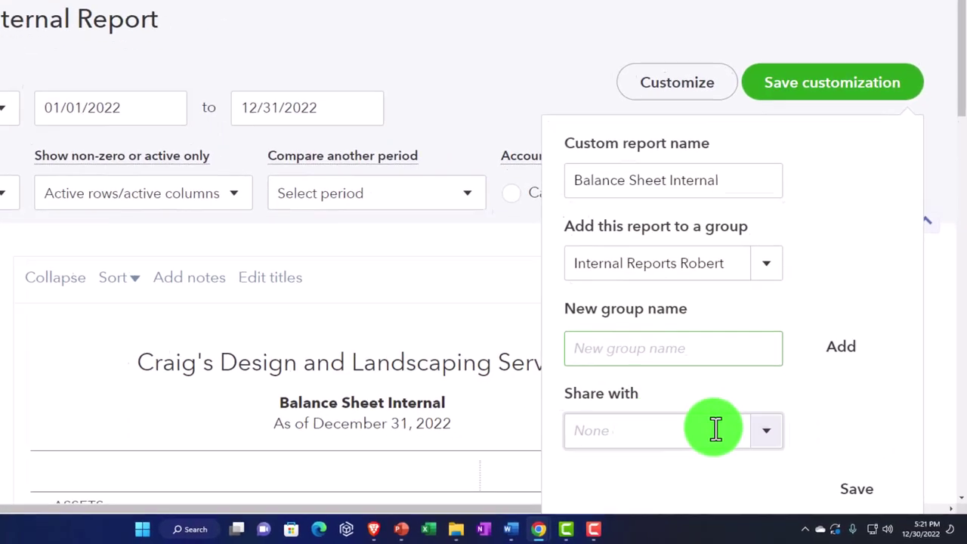
left_click(752, 422)
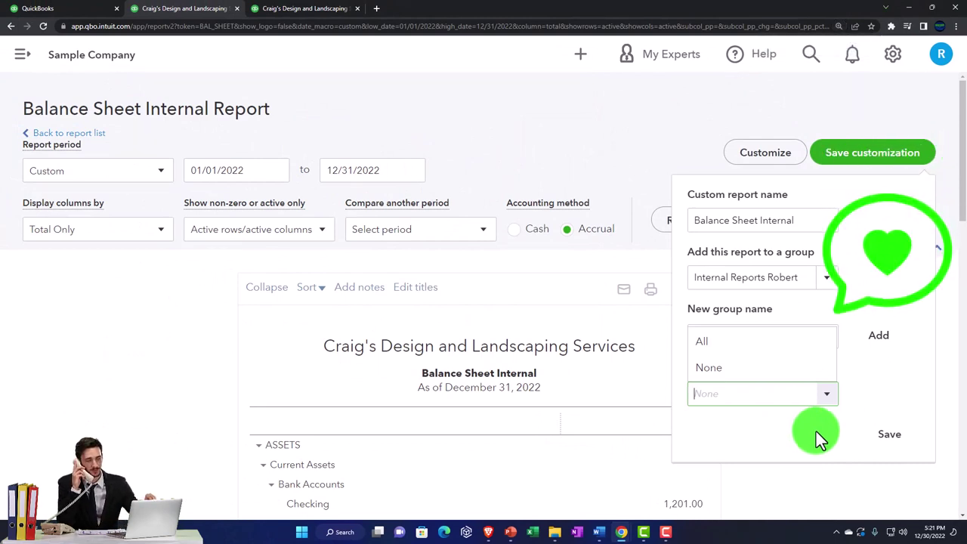
left_click(804, 431)
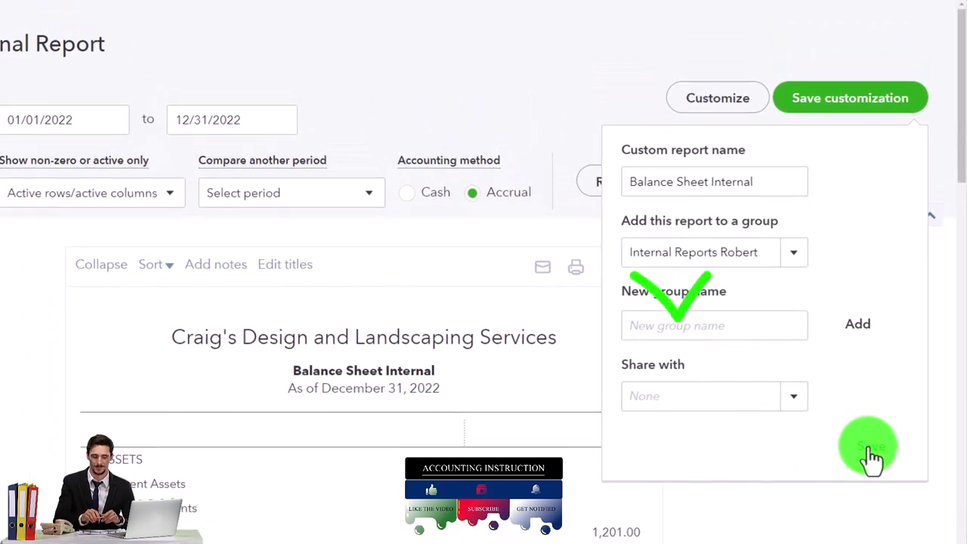
left_click(869, 424)
scroll(410, 256, "down", 3)
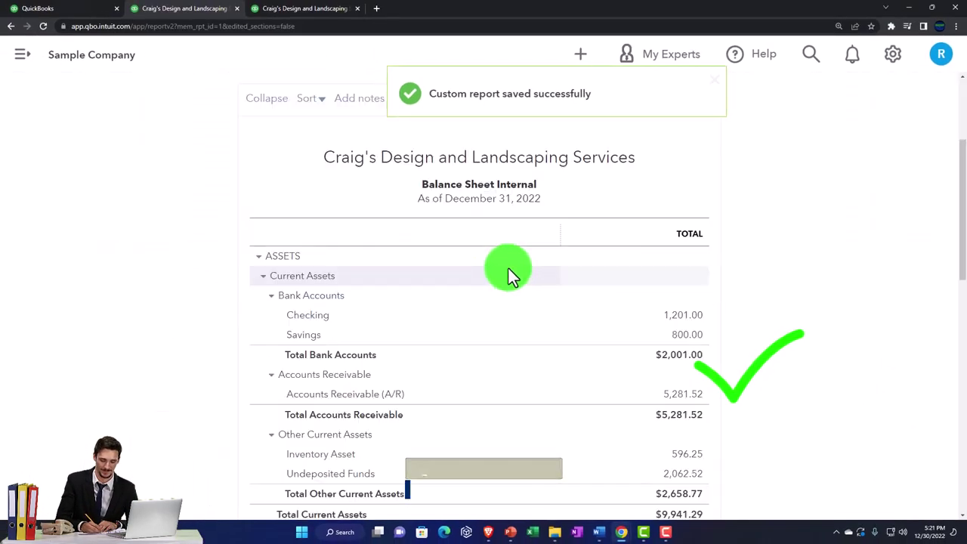
- Reload the QuickBooks home page in the first browser tab and check the custom reports list for Balance Sheet Internal
left_click(84, 12)
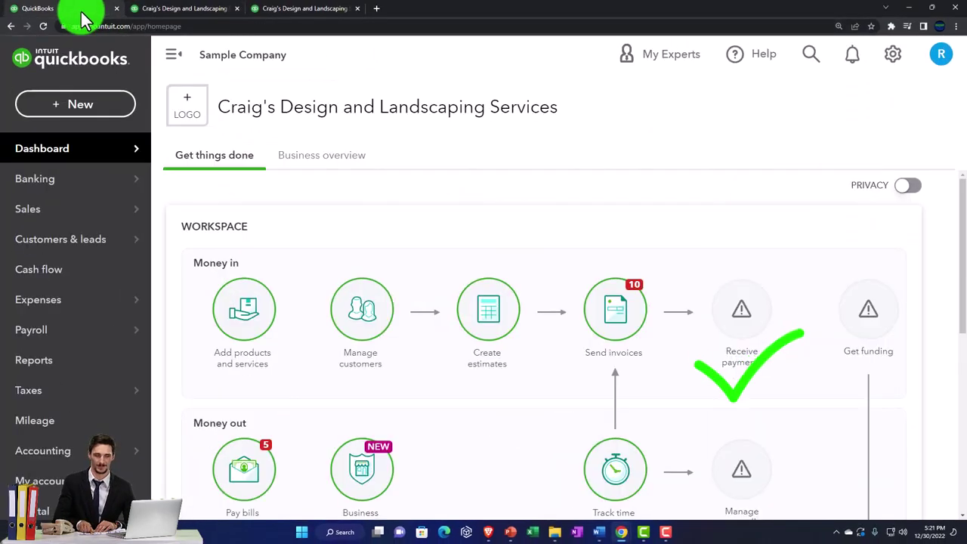
left_click(43, 27)
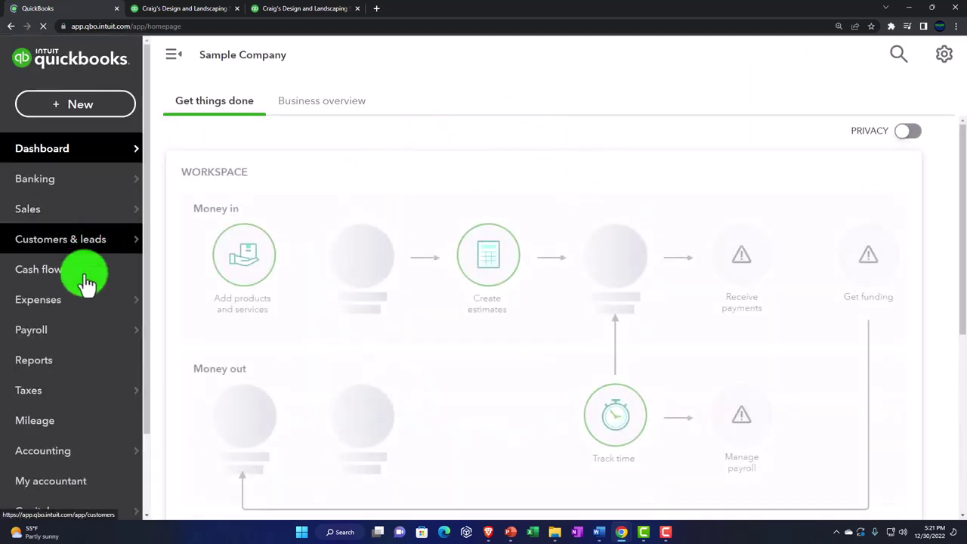
left_click(48, 365)
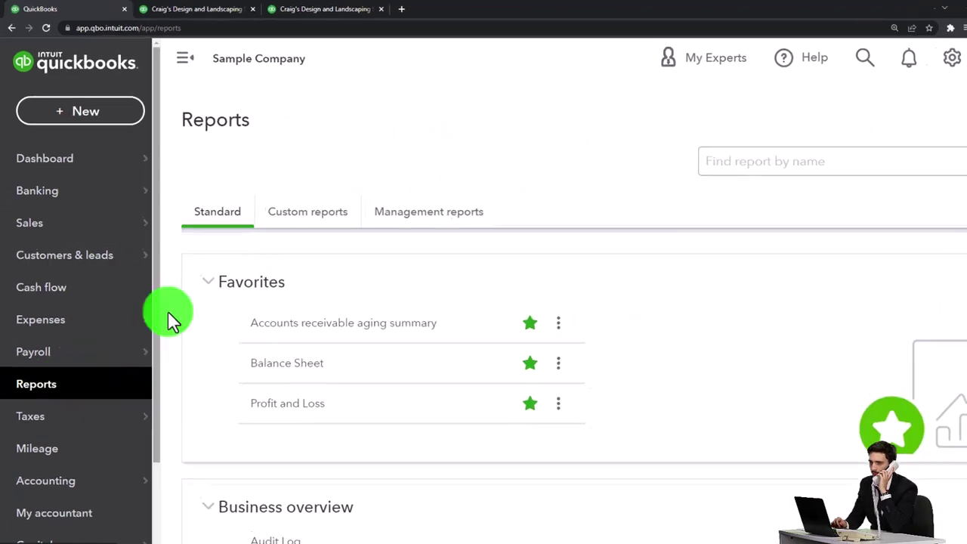
left_click(348, 265)
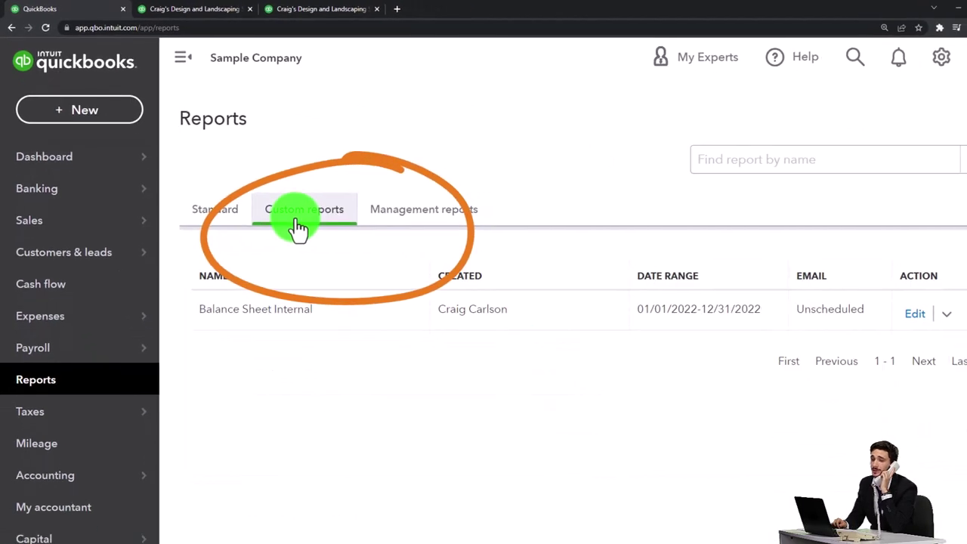
left_click(285, 334)
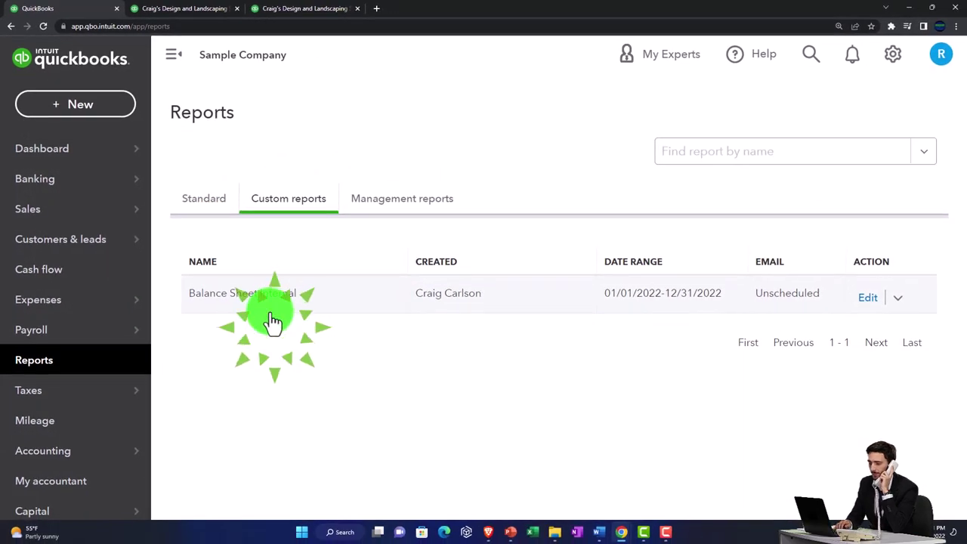
- Return to the Balance Sheet Internal report and select the existing internal reports group in its save settings
left_click(553, 195)
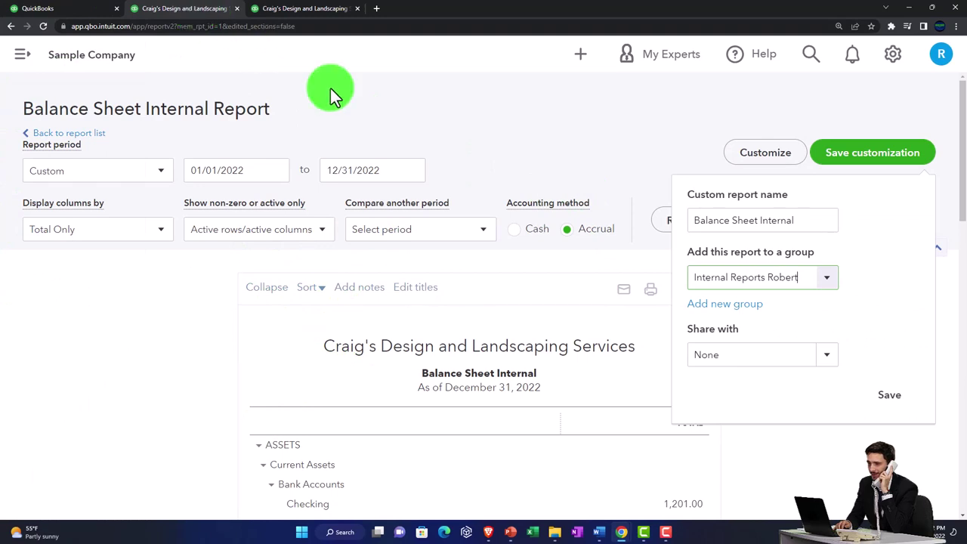
left_click(710, 285)
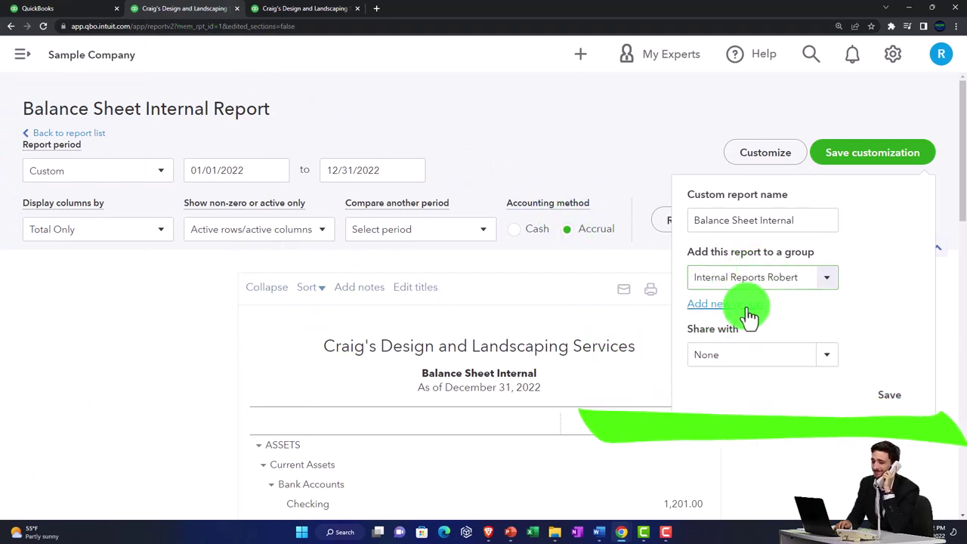
left_click(821, 279)
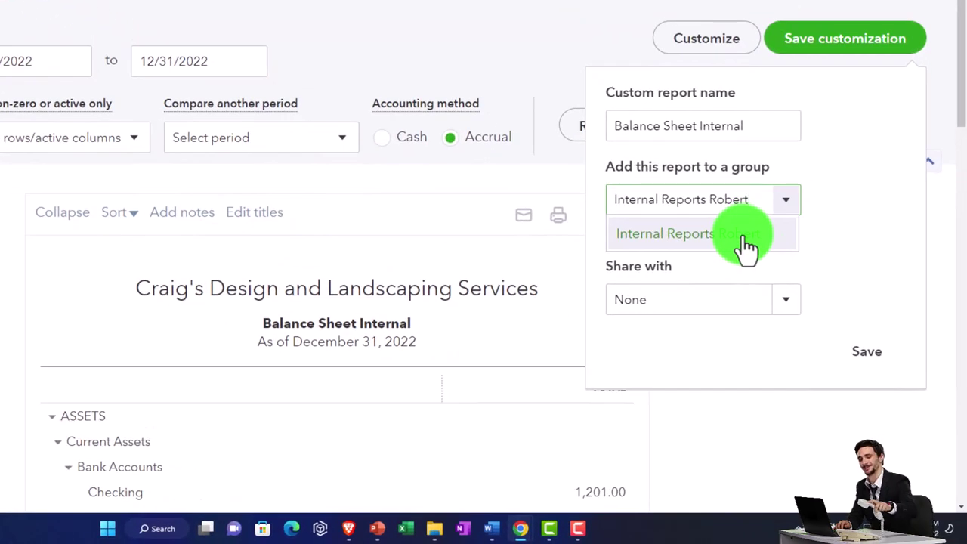
left_click(747, 236)
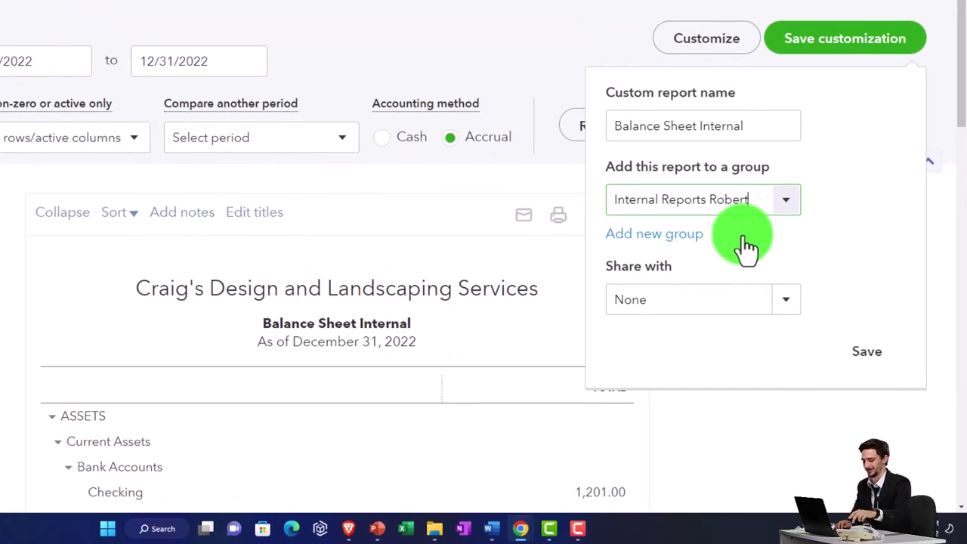
- Save the Balance Sheet Internal report in its selected group and reload the custom reports list in the first browser tab
left_click(861, 353)
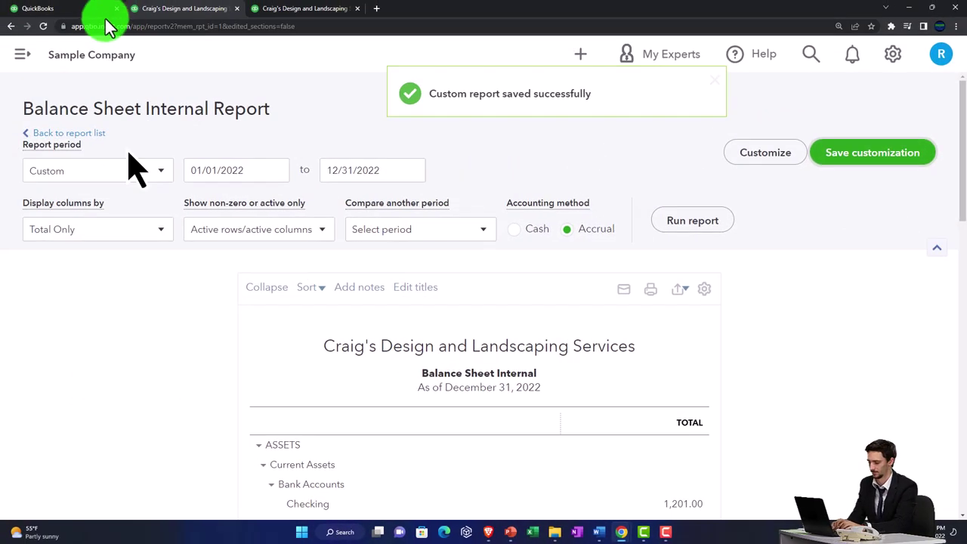
left_click(83, 11)
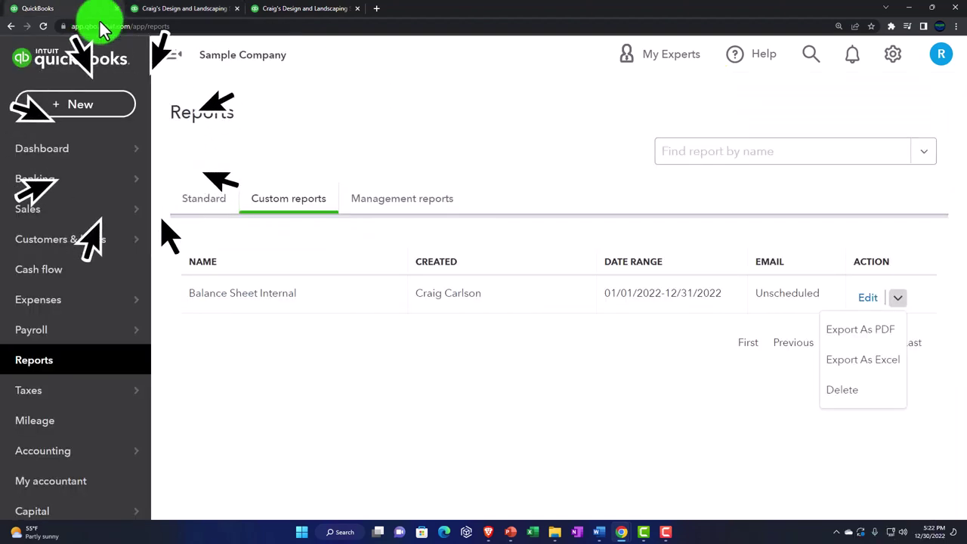
left_click(43, 26)
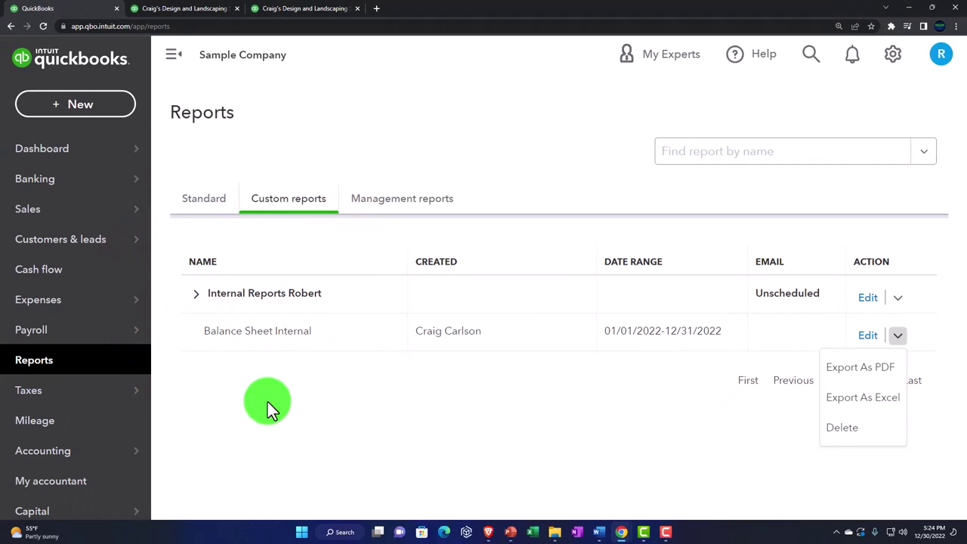
- Look over the available management reports, then return to the custom reports list
left_click(390, 227)
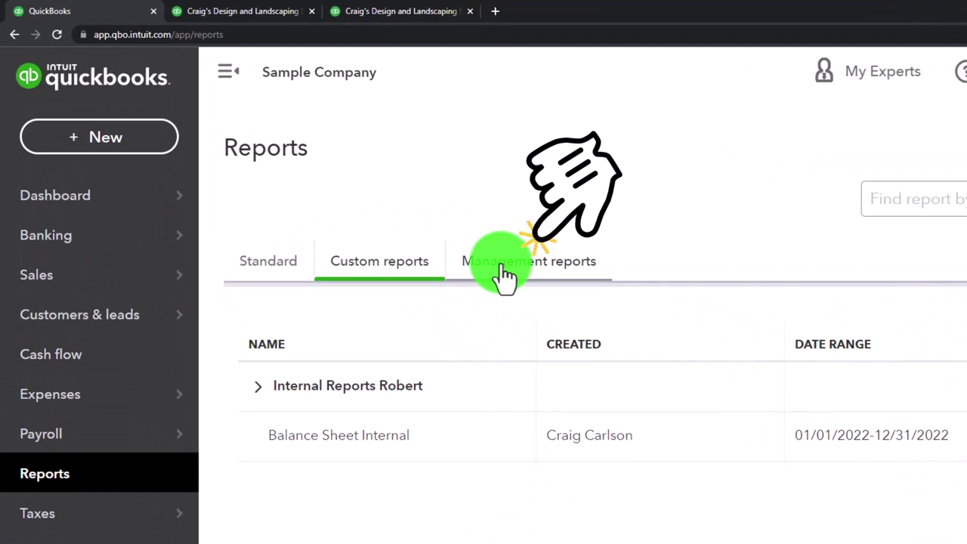
left_click(503, 278)
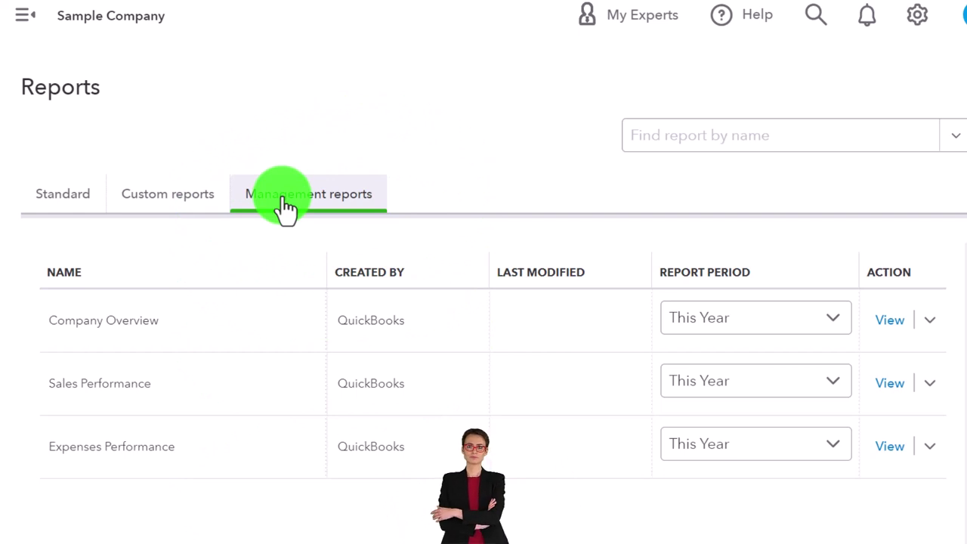
left_click(174, 201)
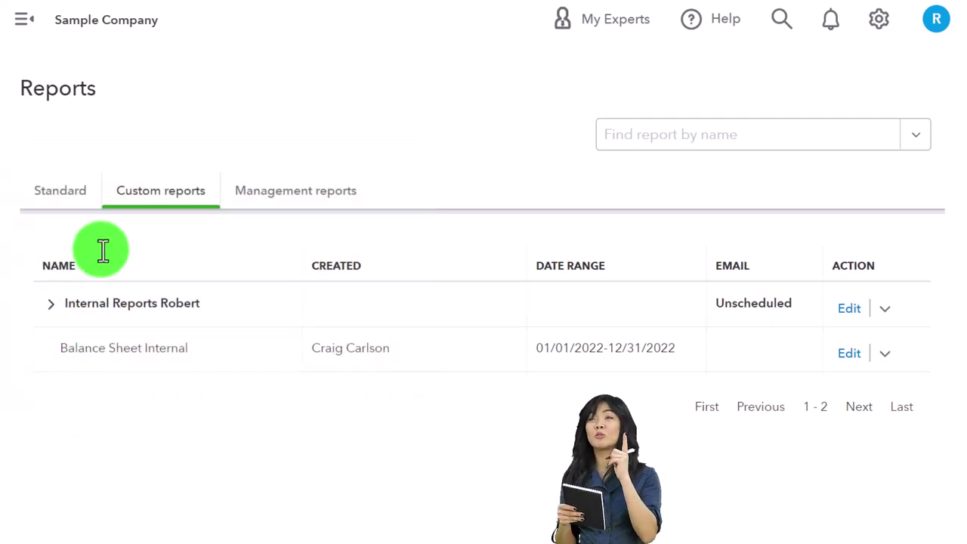
- In the second browser tab, open the standard Balance Sheet Summary report and collapse the navigation sidebar
left_click(194, 9)
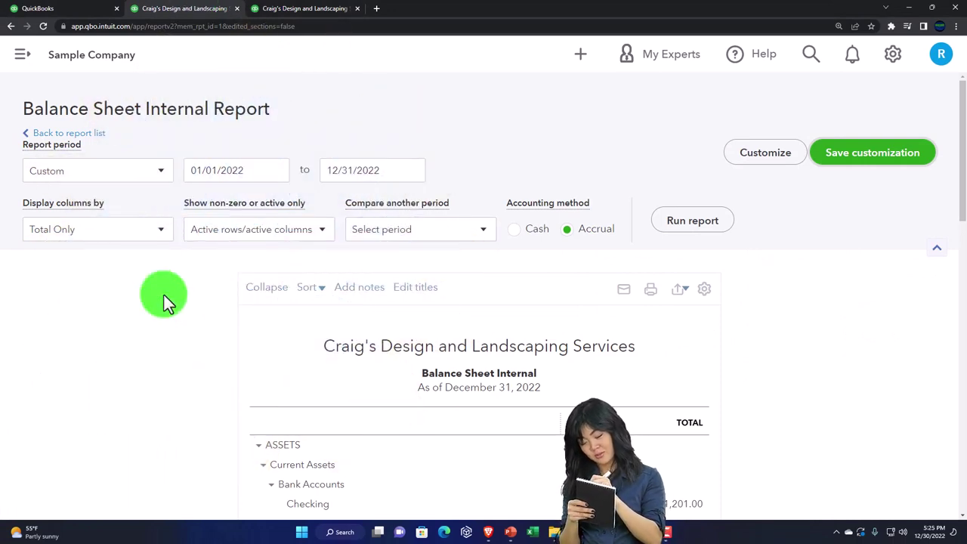
left_click(22, 55)
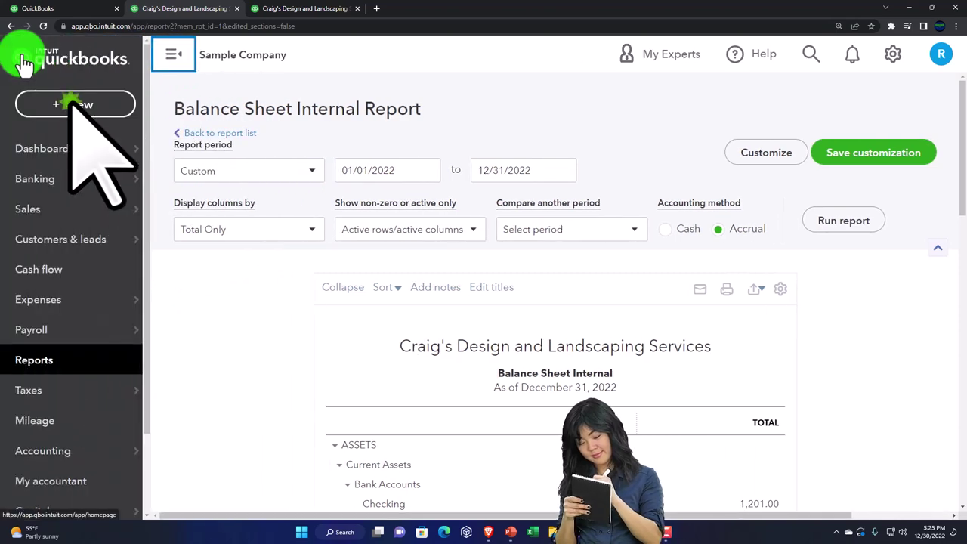
left_click(38, 360)
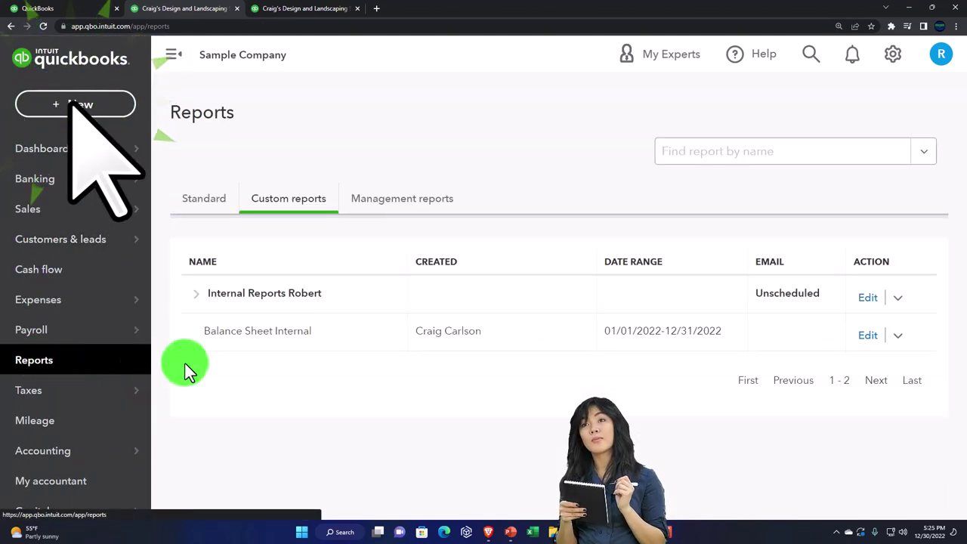
left_click(204, 204)
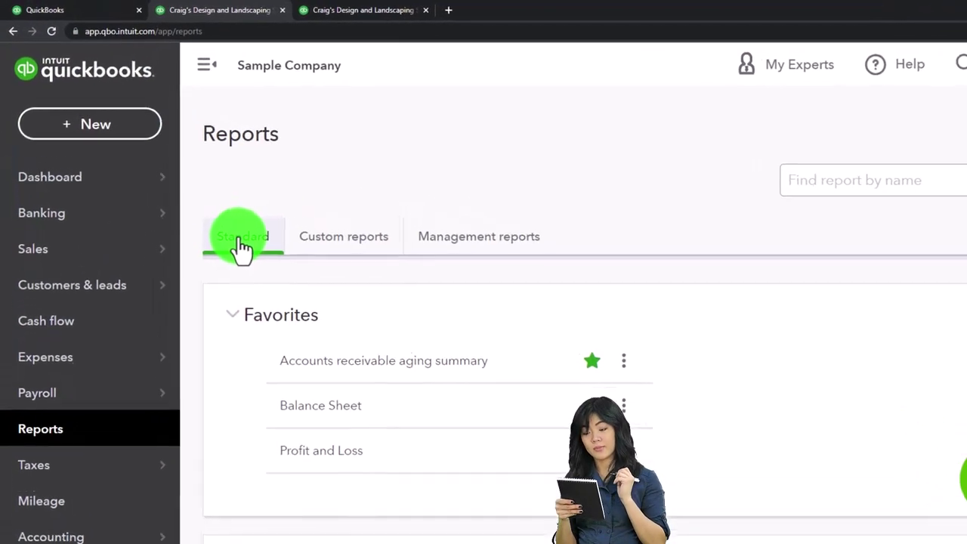
scroll(296, 403, "down", 5)
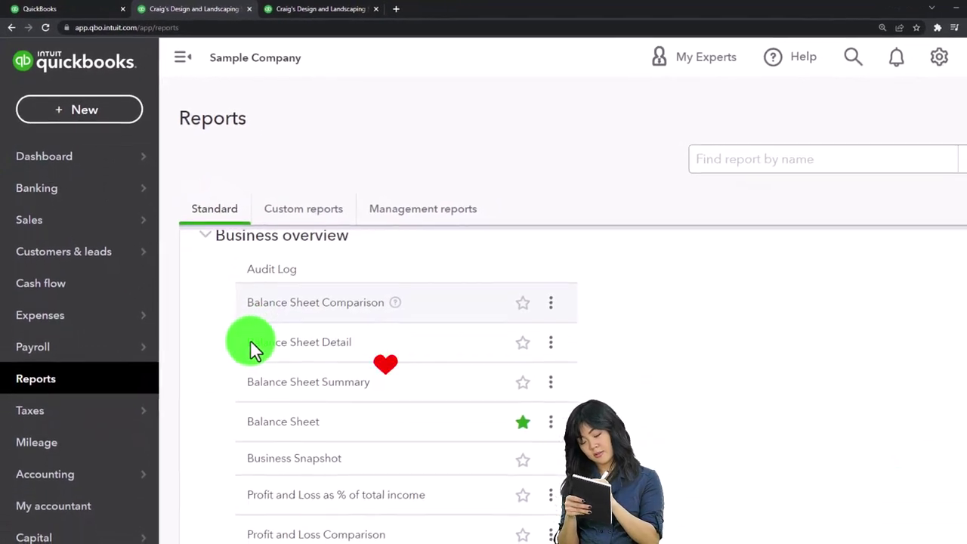
key("ctrl+minus")
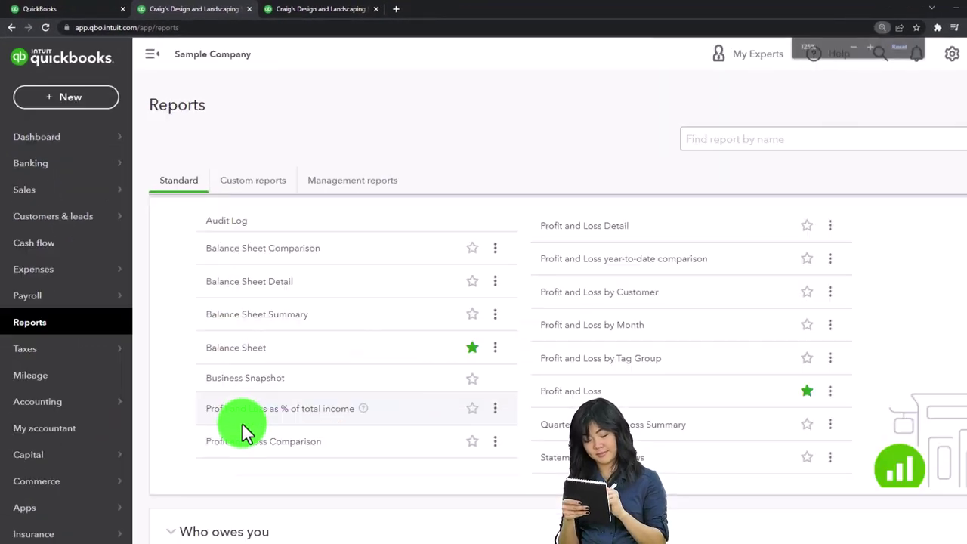
left_click(231, 281)
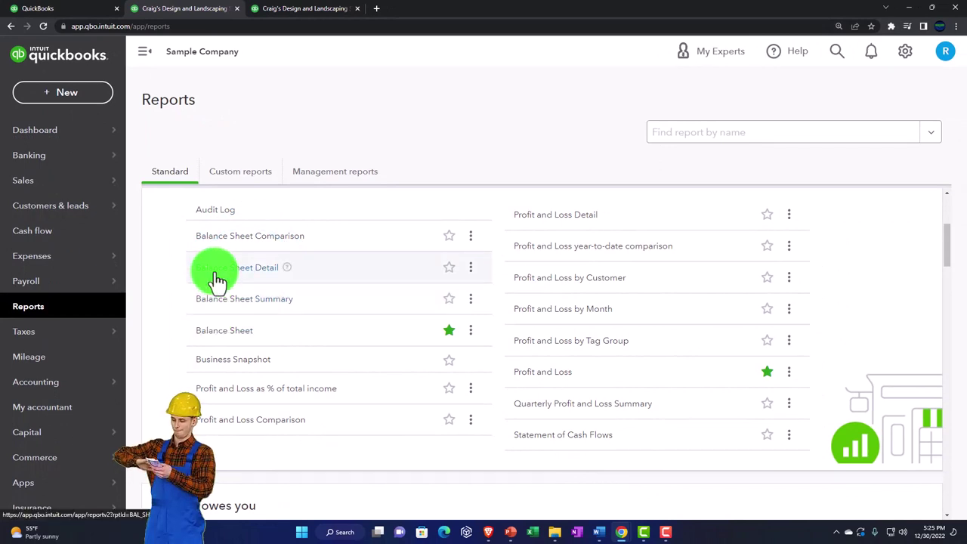
left_click(225, 302)
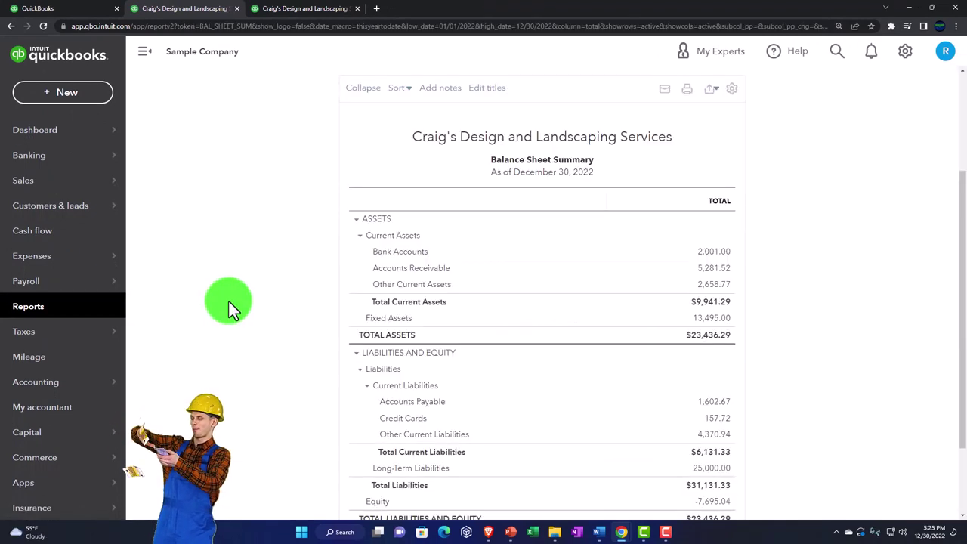
left_click(149, 59)
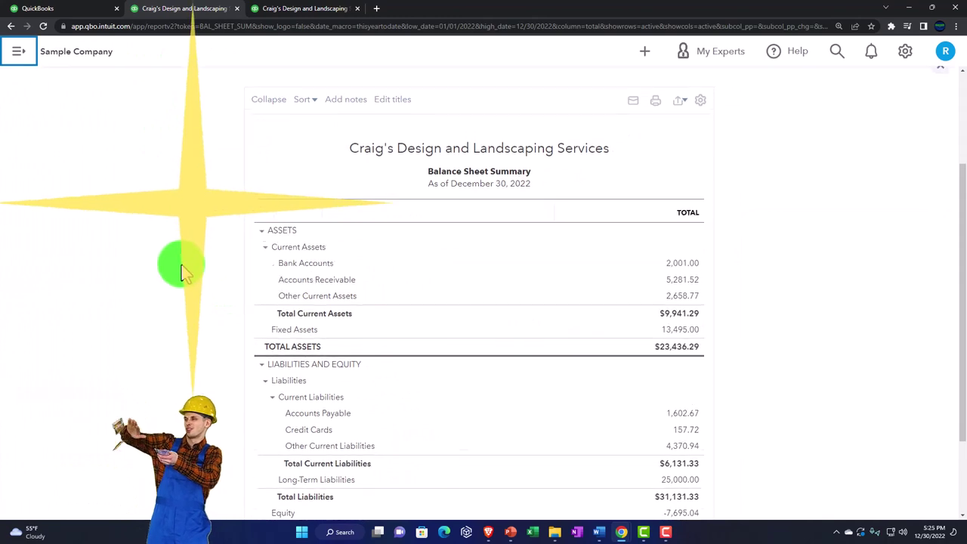
- Customize the report's numbers to omit cents and show negatives as (100) in red
left_click(785, 133)
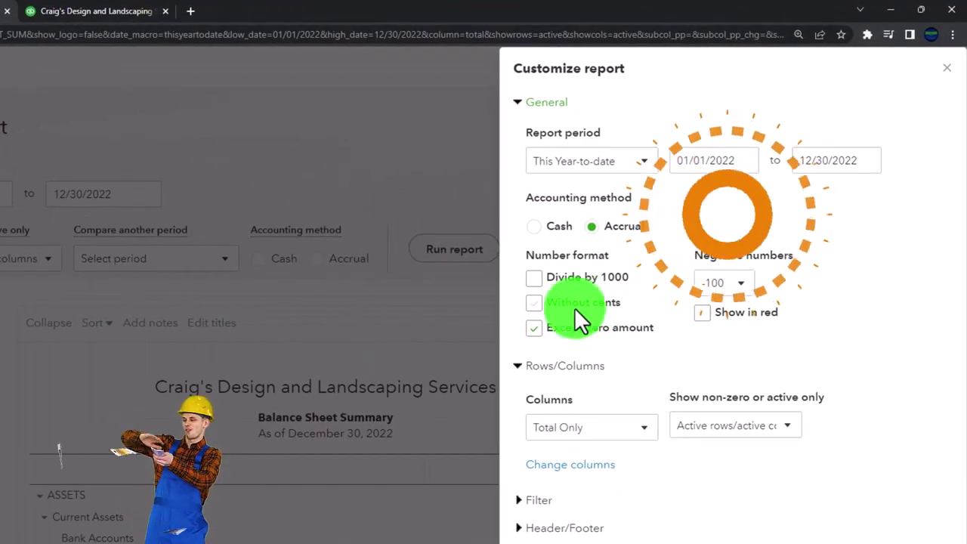
left_click(534, 302)
left_click(736, 283)
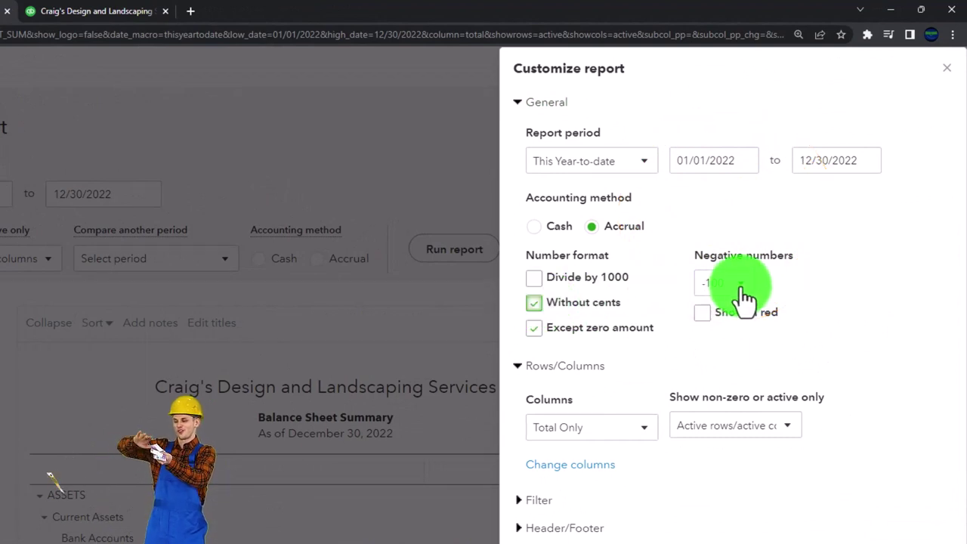
left_click(729, 338)
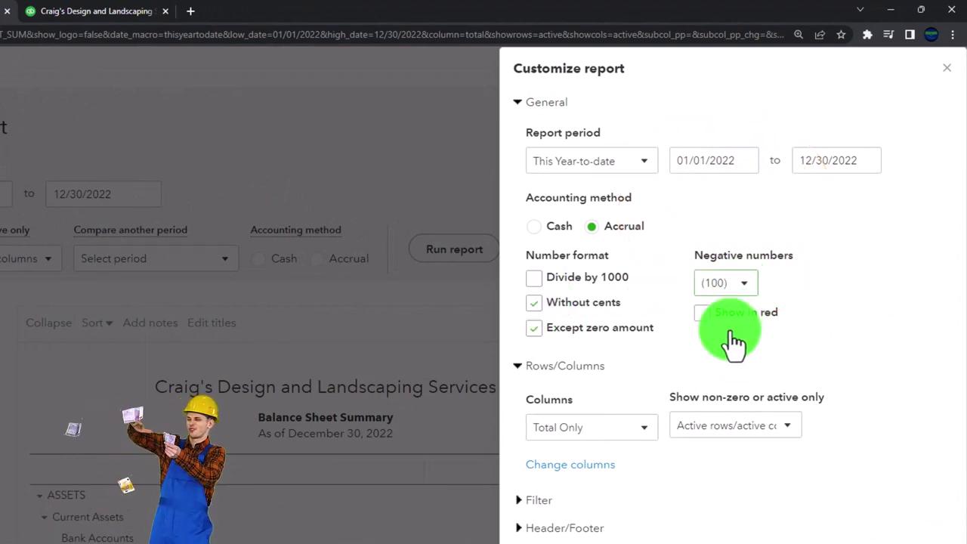
left_click(708, 314)
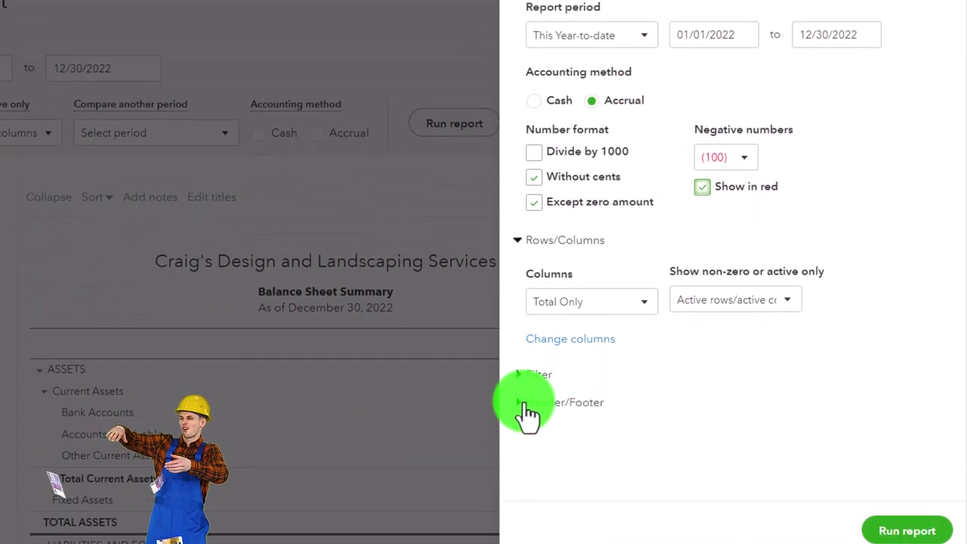
- Exclude the date prepared, time prepared and report basis from the report footer
left_click(524, 530)
scroll(532, 408, "down", 4)
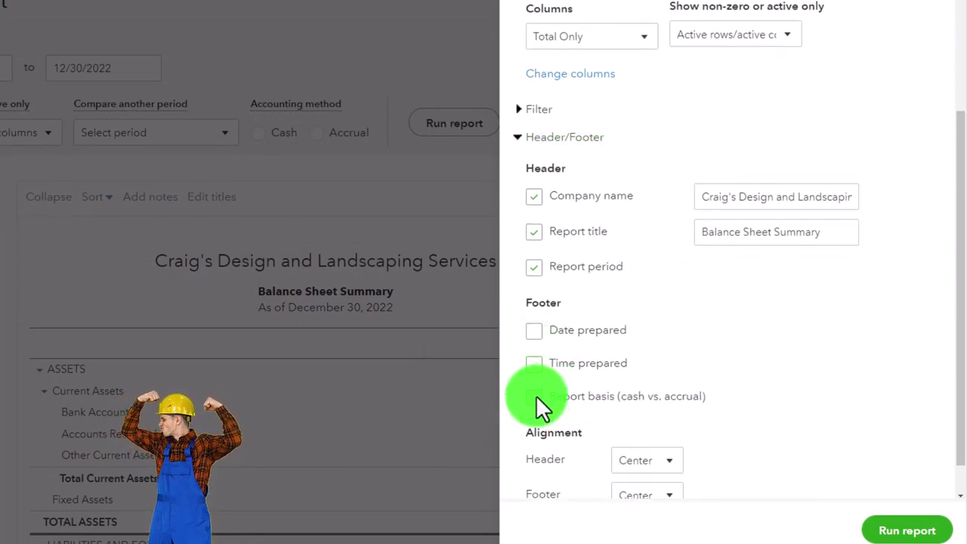
left_click(534, 396)
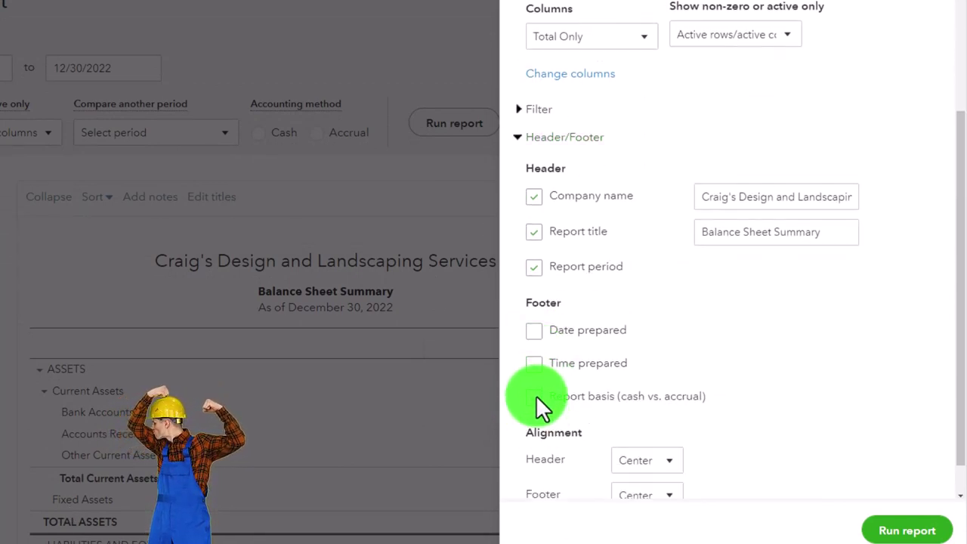
- Change the report title in the header to Summary Balance Sheet and run the customized report
triple_click(704, 234)
key("Home")
type("Summary")
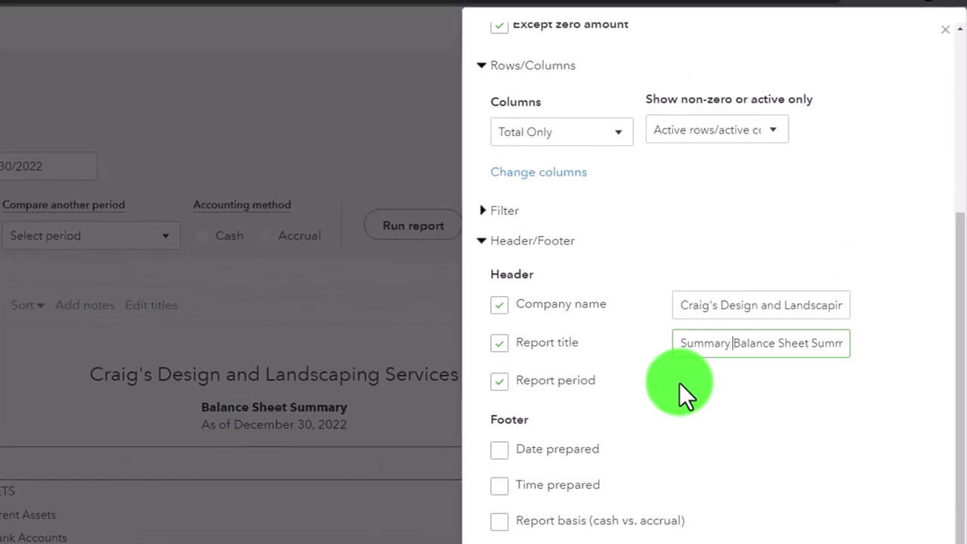
key("End")
key("BackSpace")
key("BackSpace")
key("BackSpace")
key("BackSpace")
key("BackSpace")
key("BackSpace")
key("BackSpace")
key("BackSpace")
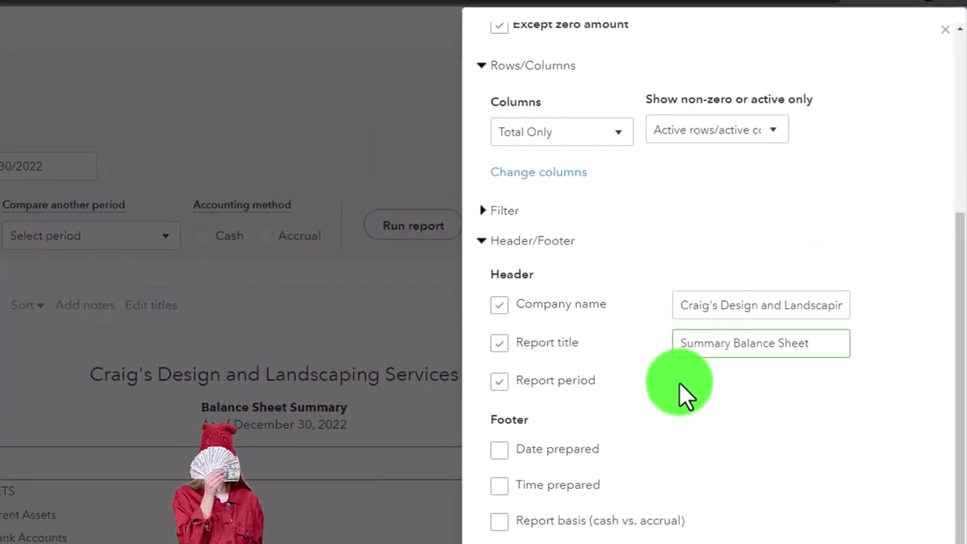
left_click(916, 523)
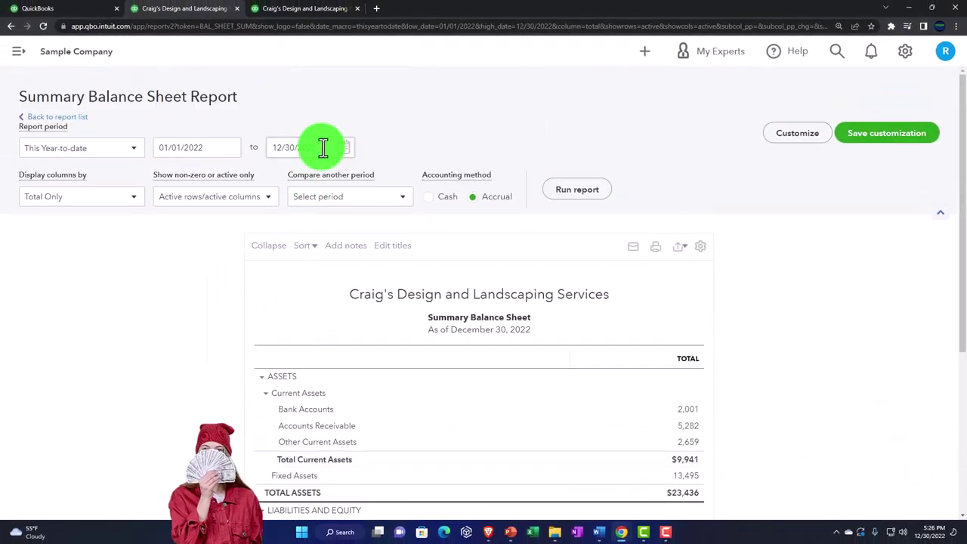
- Set the report's end date to 12/31/2022, rerun it and review the summarized balances
triple_click(322, 147)
type("12/31/202")
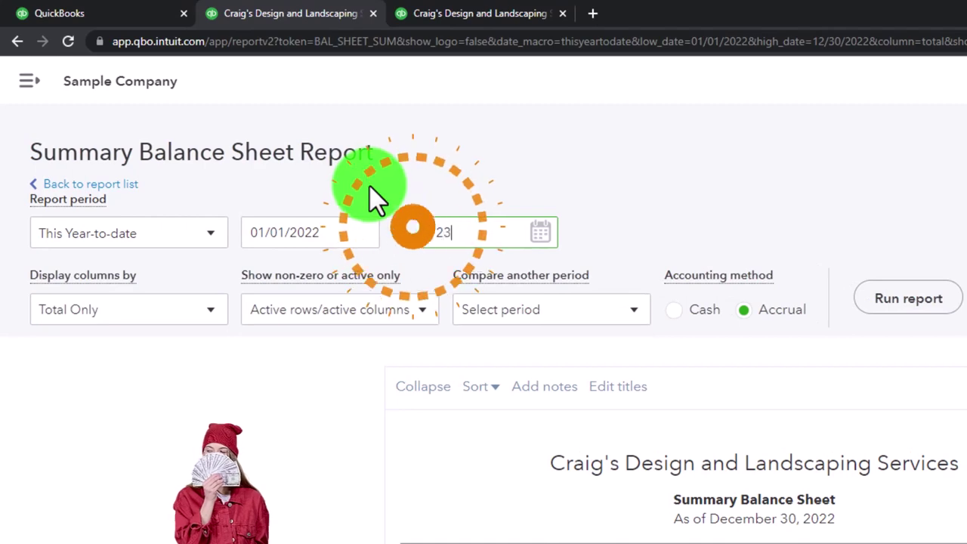
left_click(929, 299)
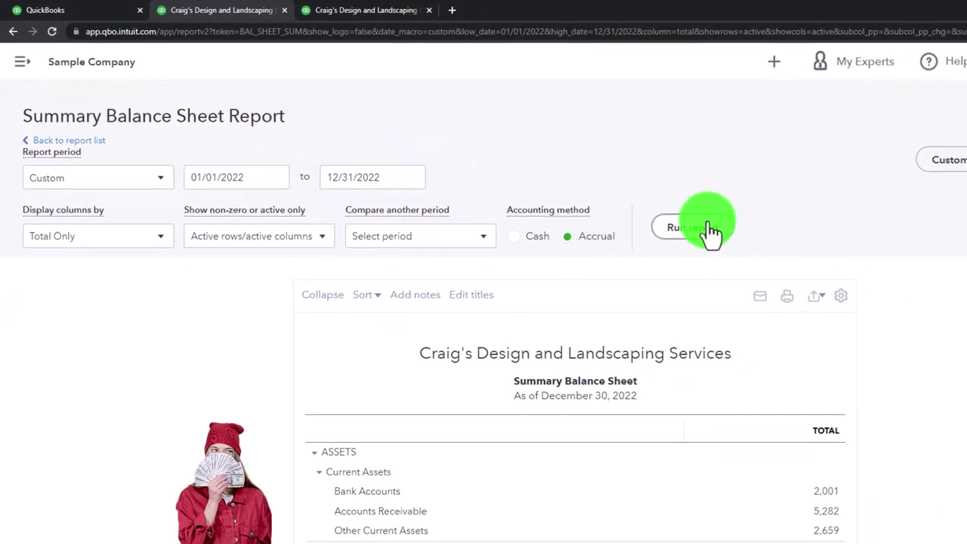
scroll(710, 231, "down", 3)
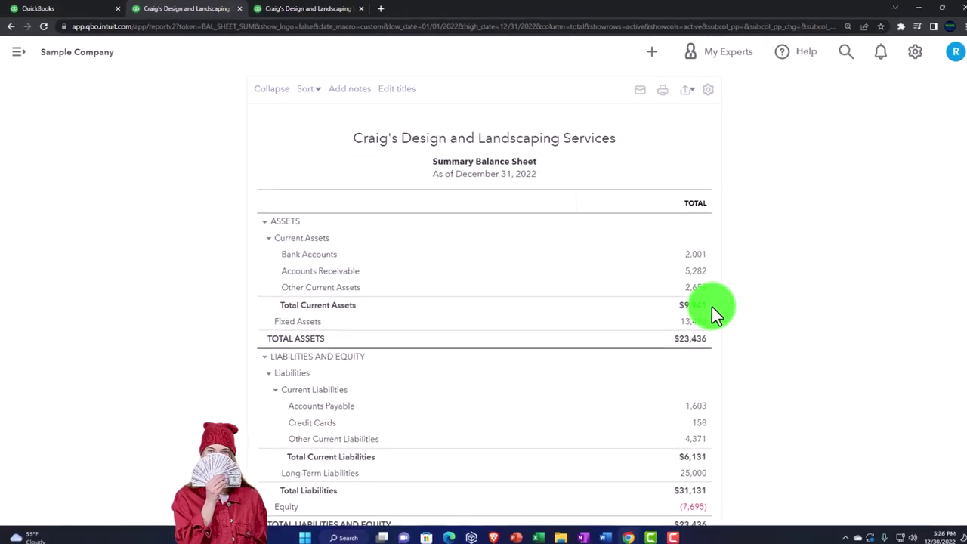
key("ctrl+plus")
key("ctrl+plus")
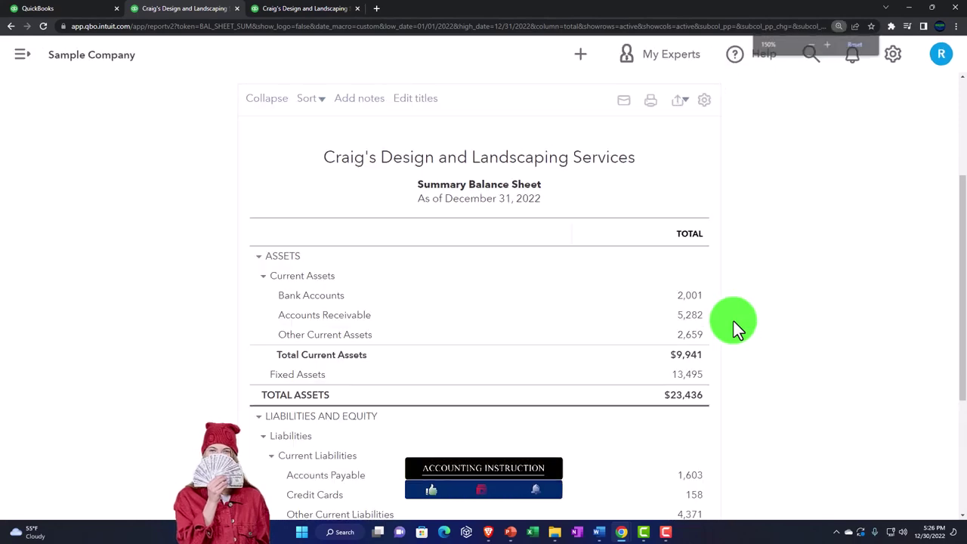
- Start saving the customization as Summary Balance Sheet and add a new report group named Month End Reports
scroll(734, 321, "up", 5)
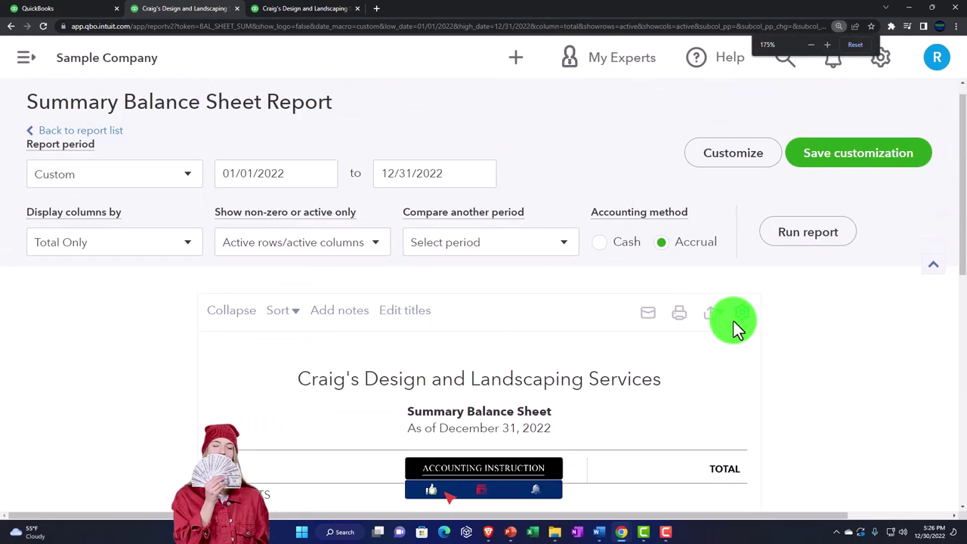
left_click(824, 160)
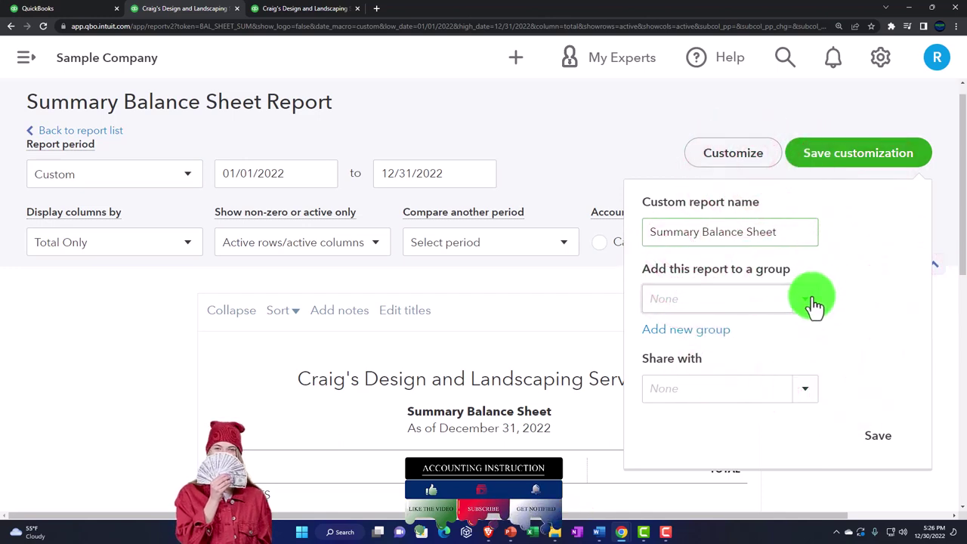
left_click(813, 301)
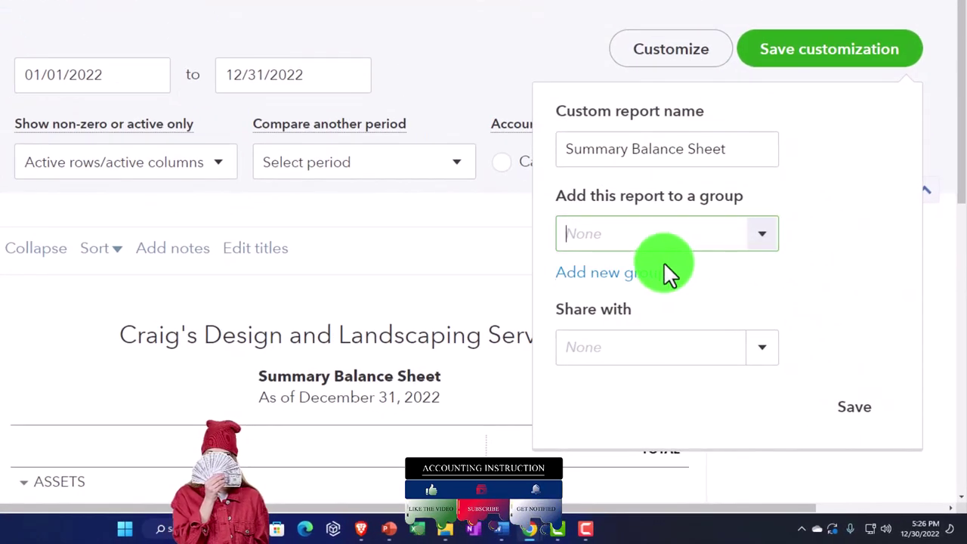
left_click(651, 274)
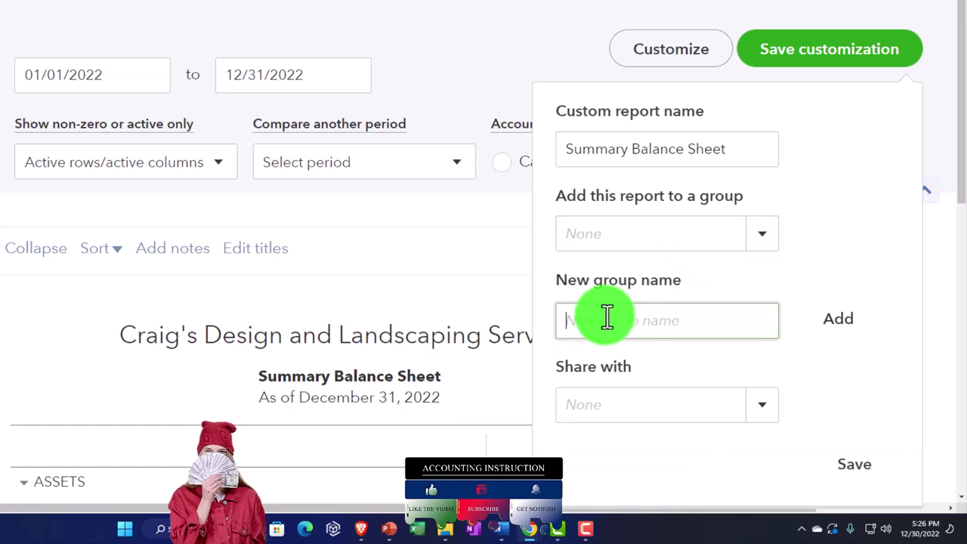
type("Mont")
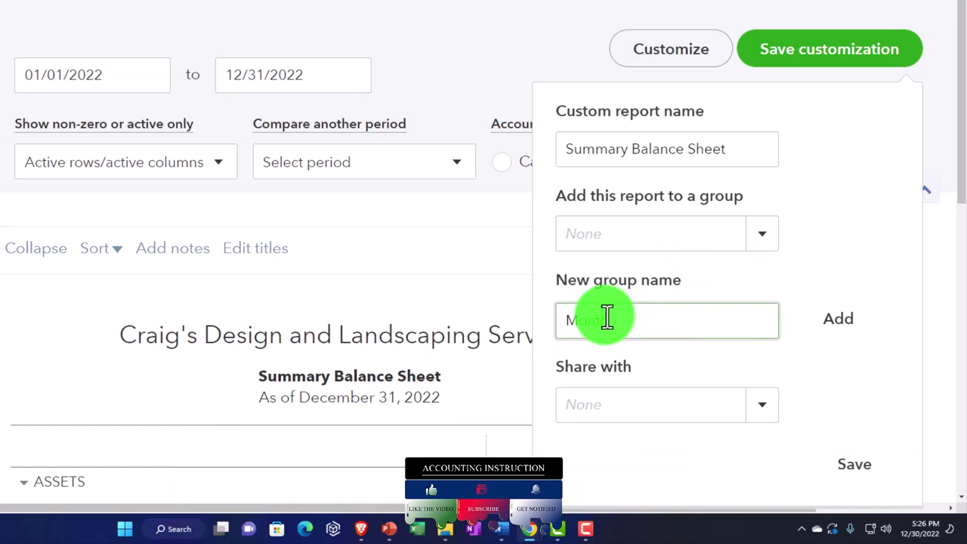
type("h End Rep")
type("orts")
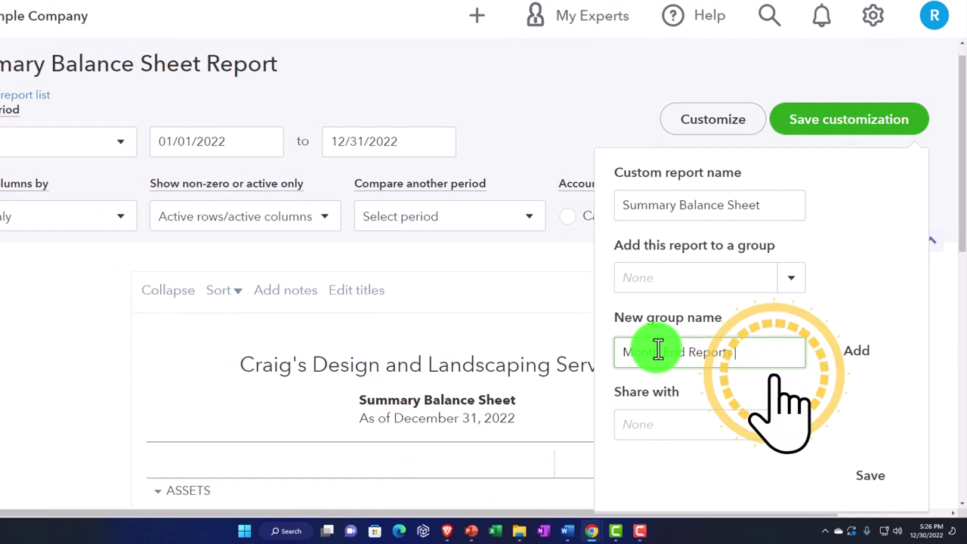
left_click(857, 353)
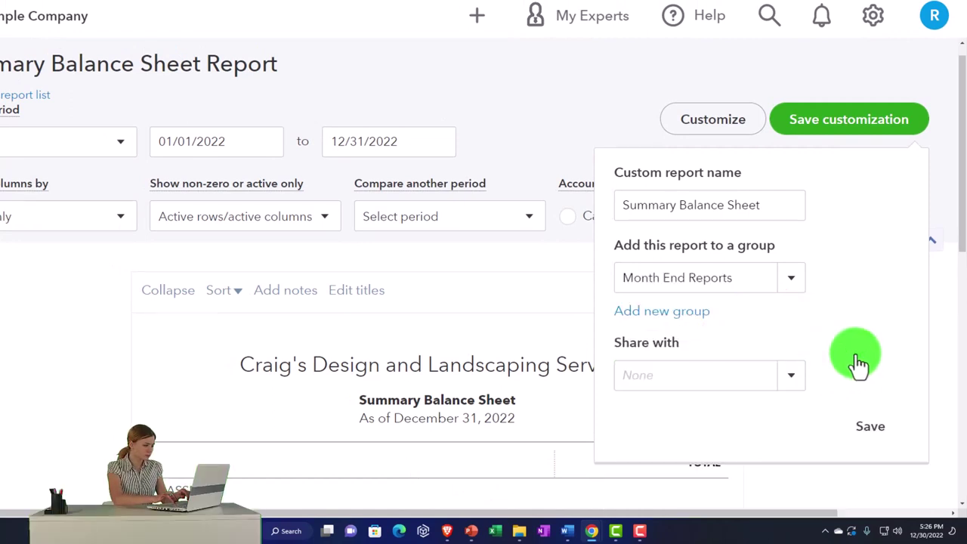
- Keep Month End Reports as the group and rename the custom report 1 Summary Balance Sheet
left_click(800, 287)
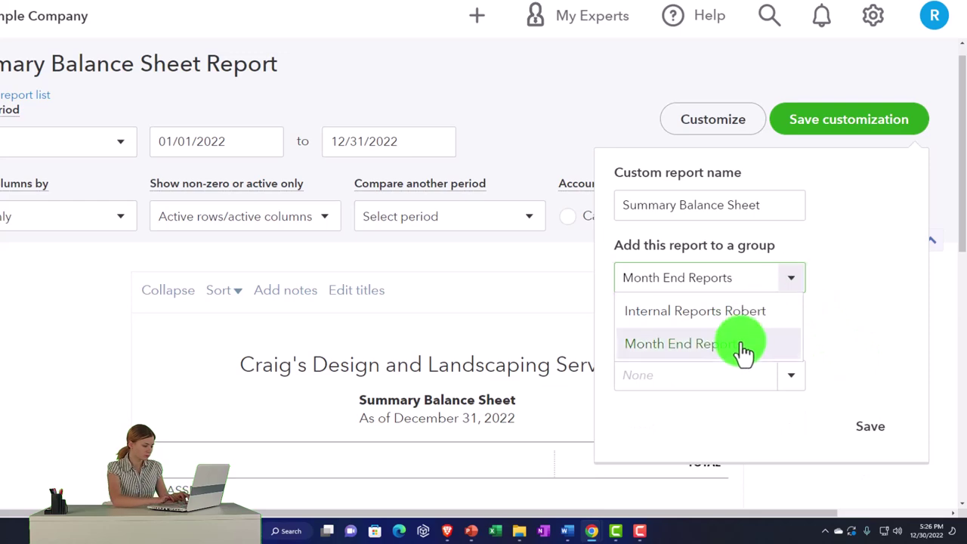
left_click(828, 303)
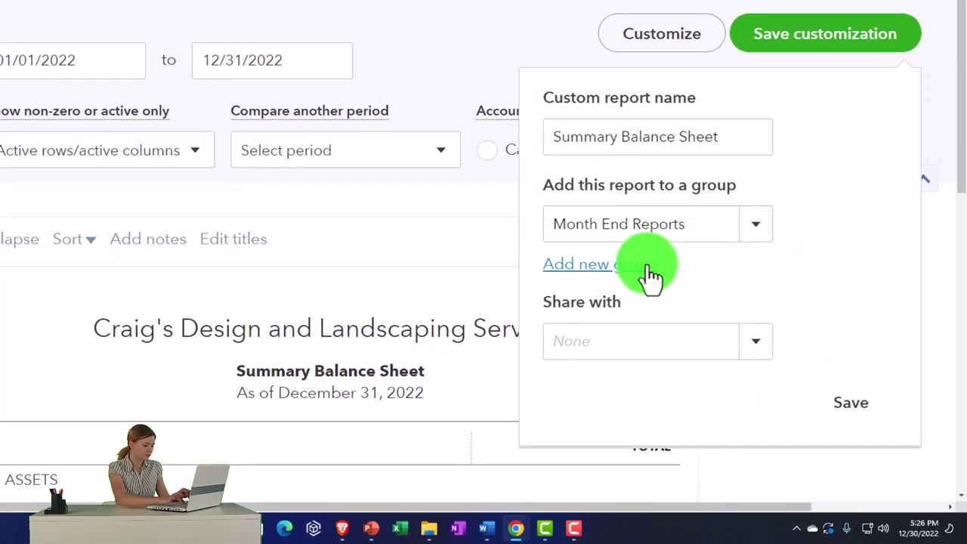
left_click(752, 235)
left_click(752, 234)
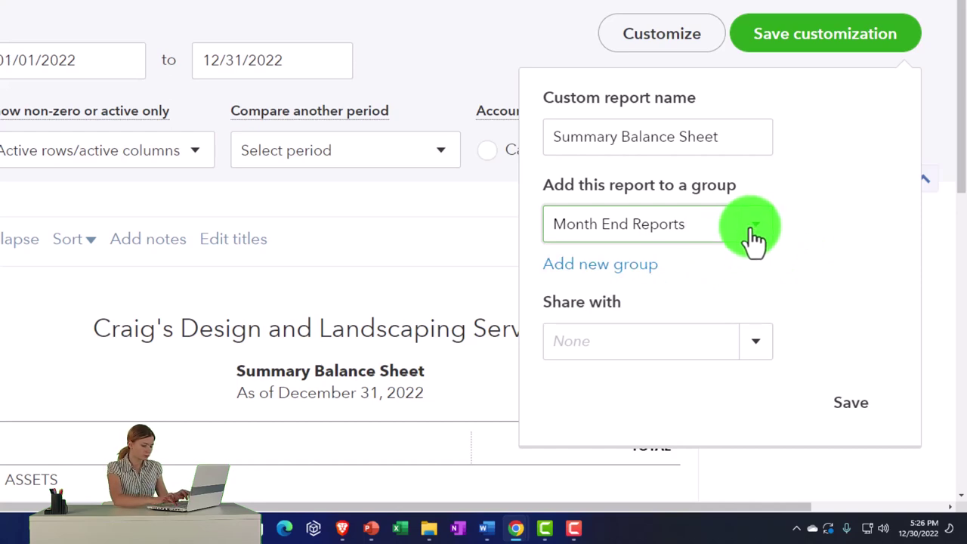
key("Tab")
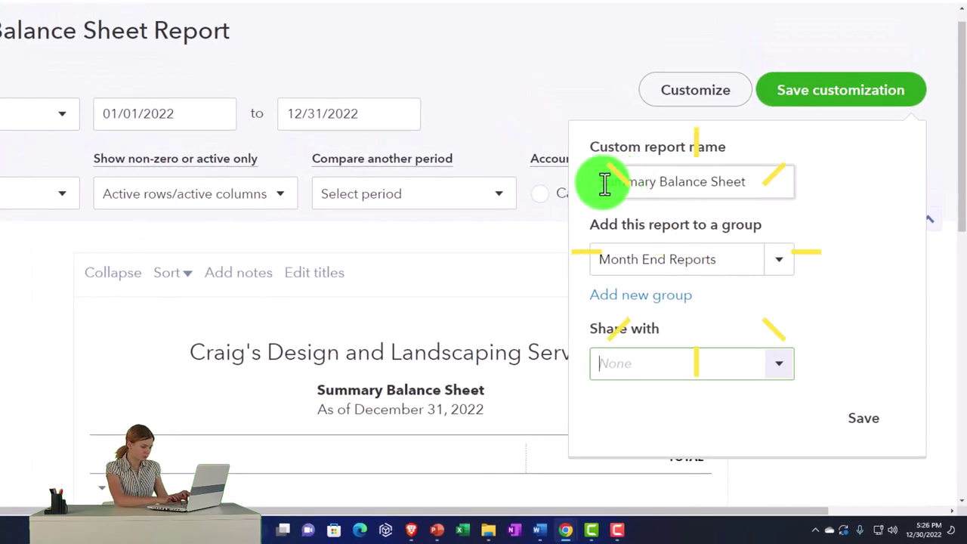
triple_click(603, 182)
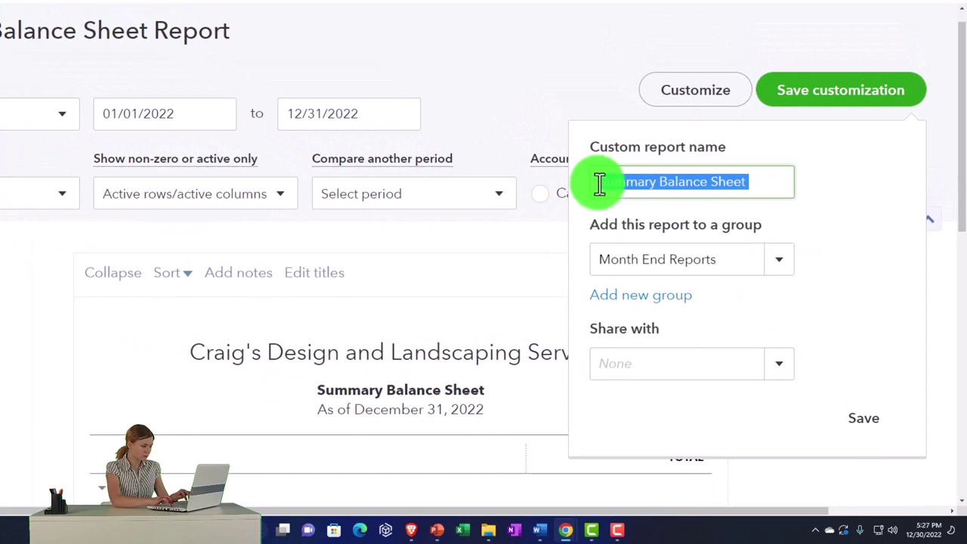
left_click(599, 183)
type("1")
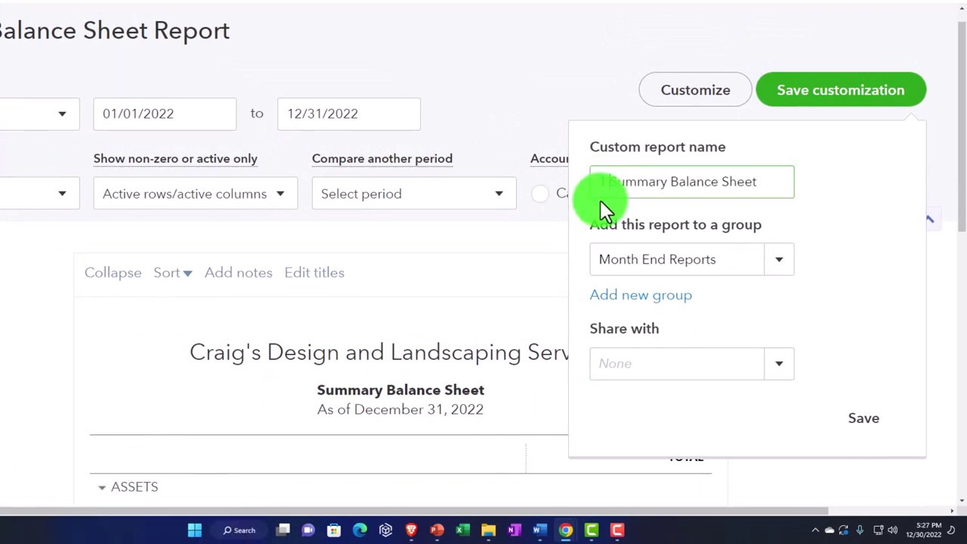
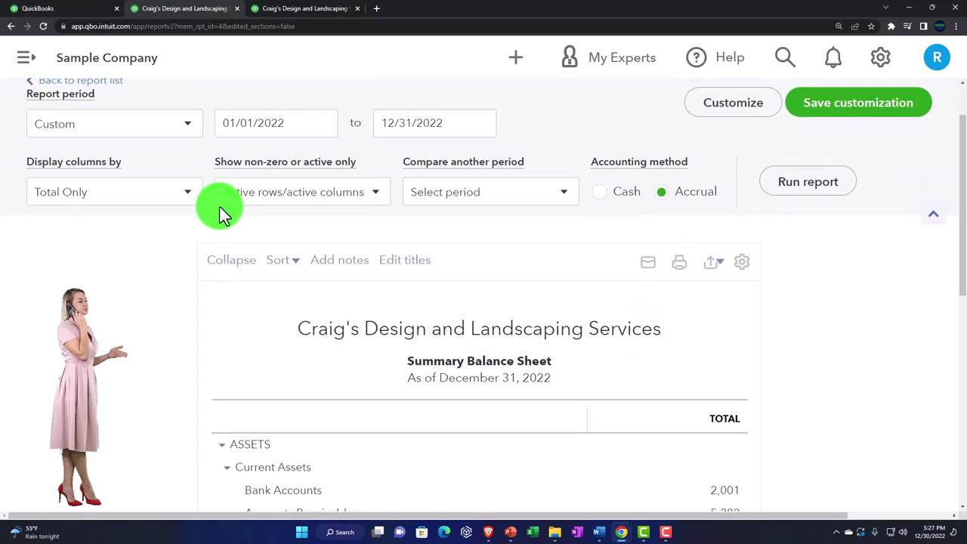
- Open the standard Balance Sheet report from the favorite reports and hide the navigation menu
left_click(23, 61)
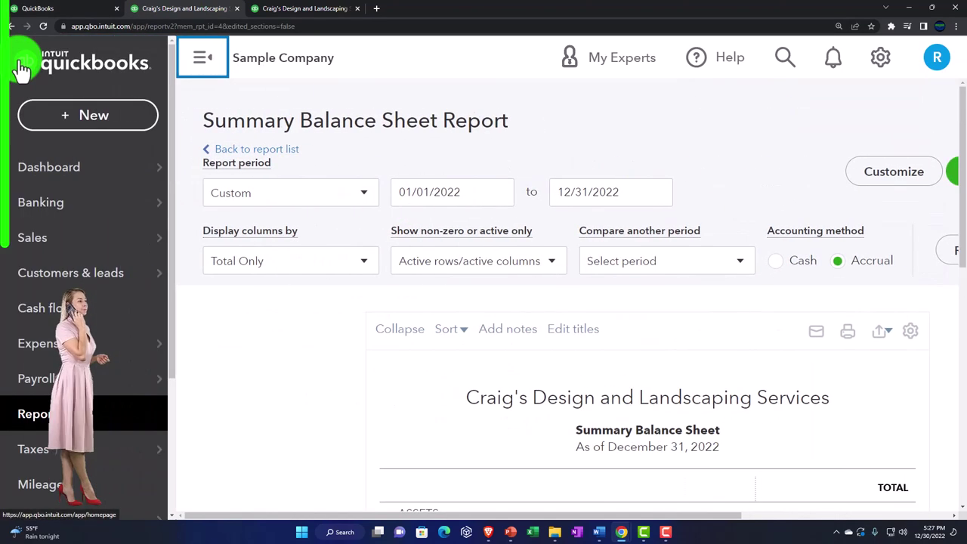
left_click(42, 414)
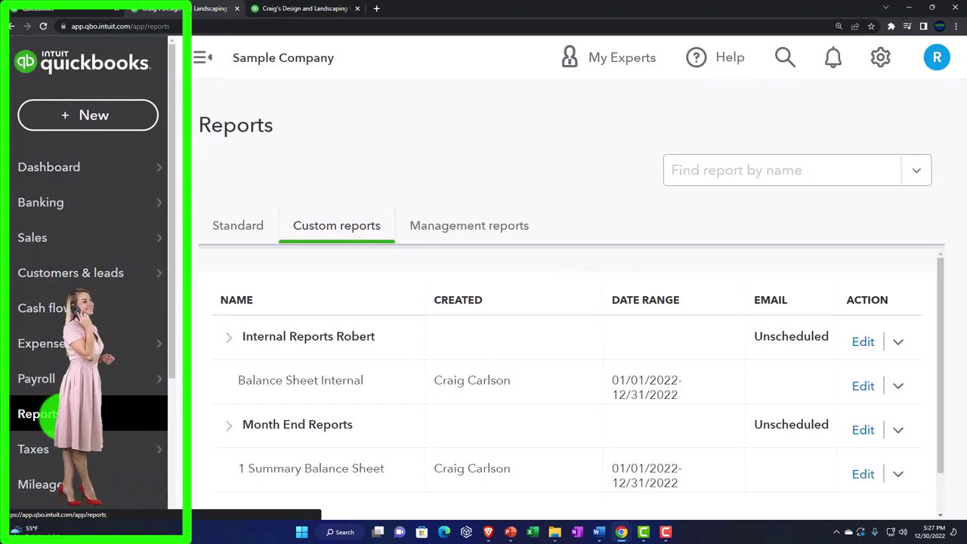
left_click(231, 230)
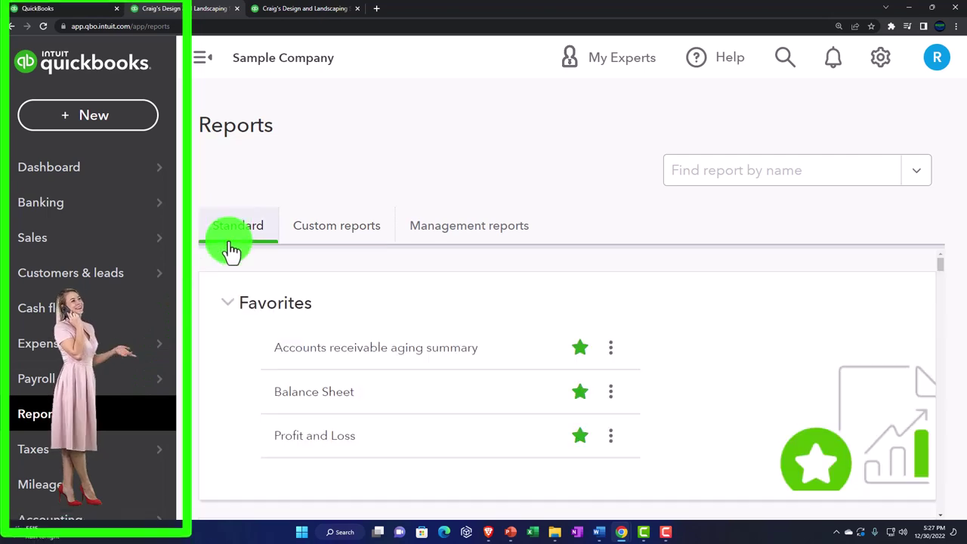
left_click(291, 399)
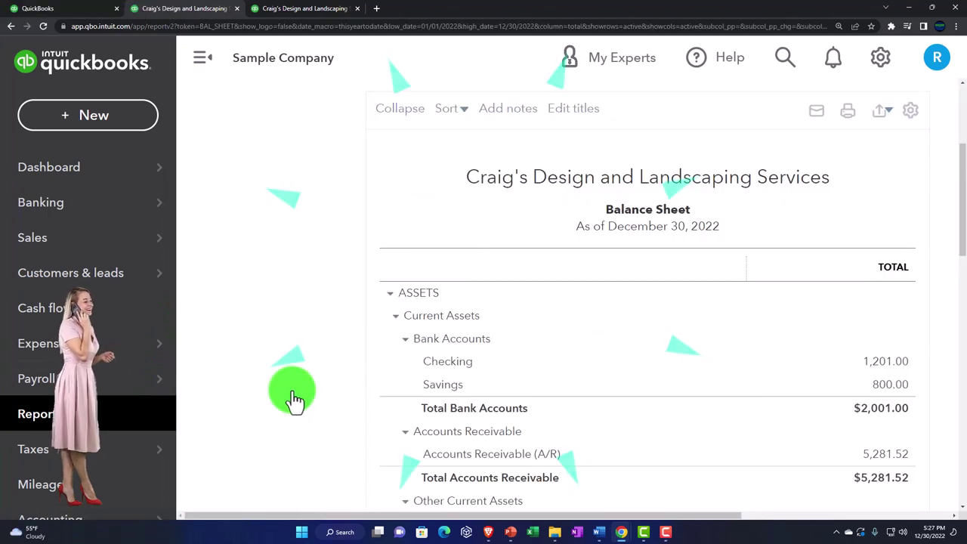
left_click(203, 63)
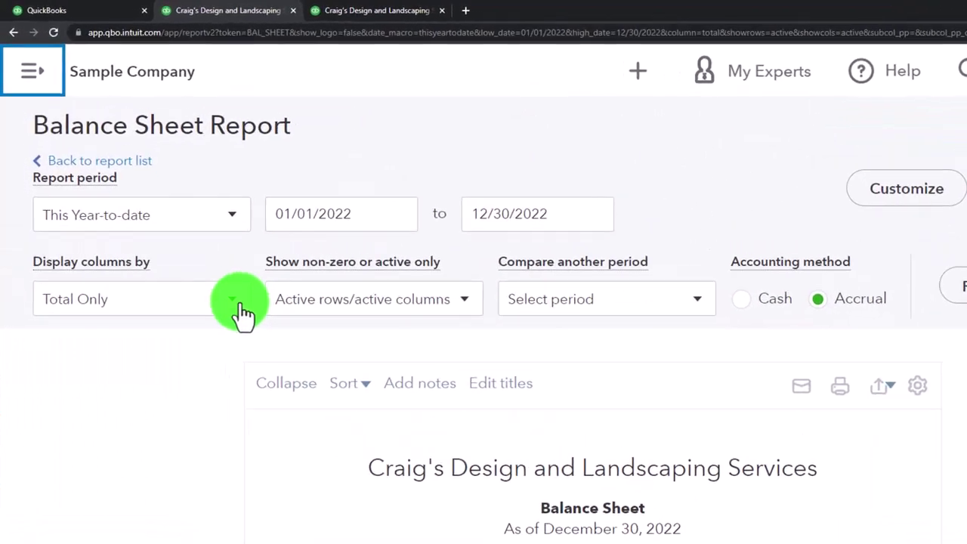
- Display the balance sheet columns by Quarters, set the end date to 12/31/2022 and run the report
left_click(240, 306)
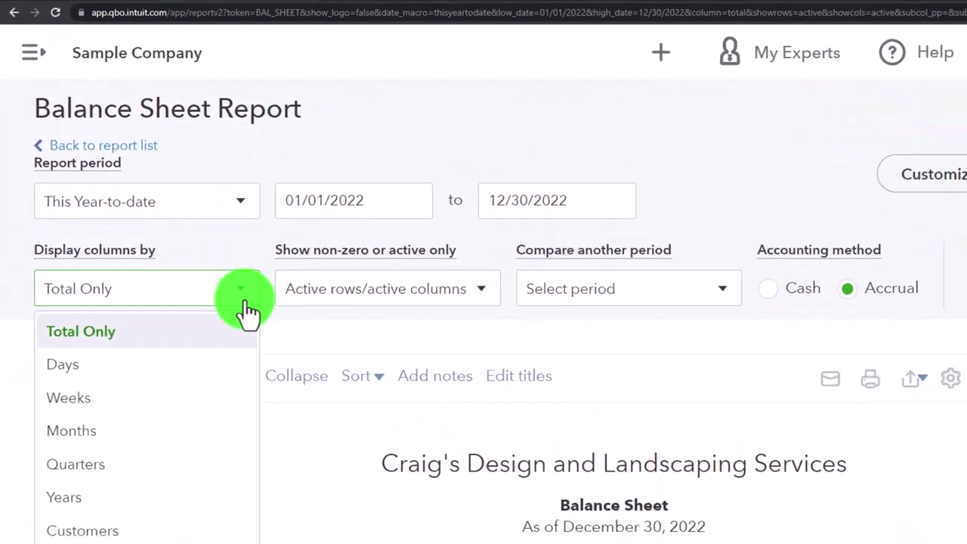
left_click(176, 388)
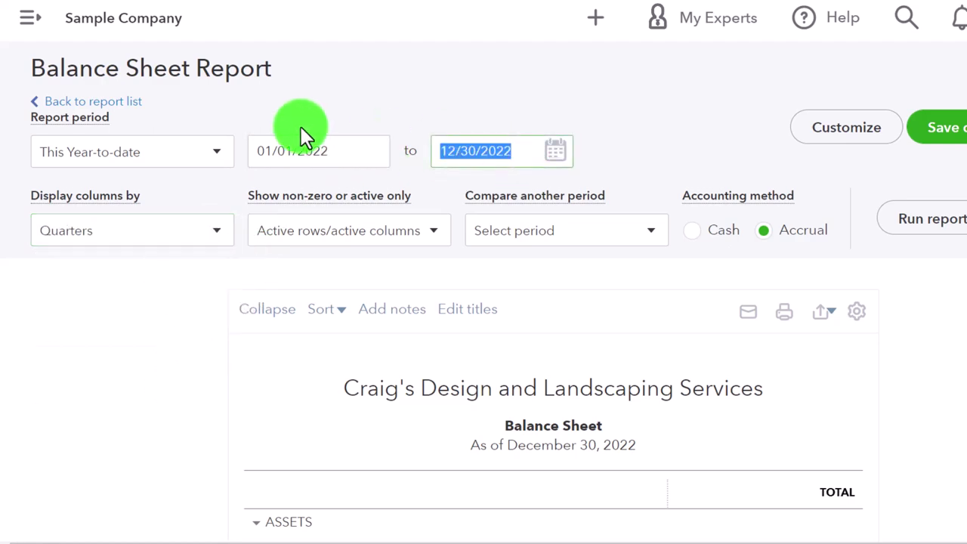
type("12/31/2022")
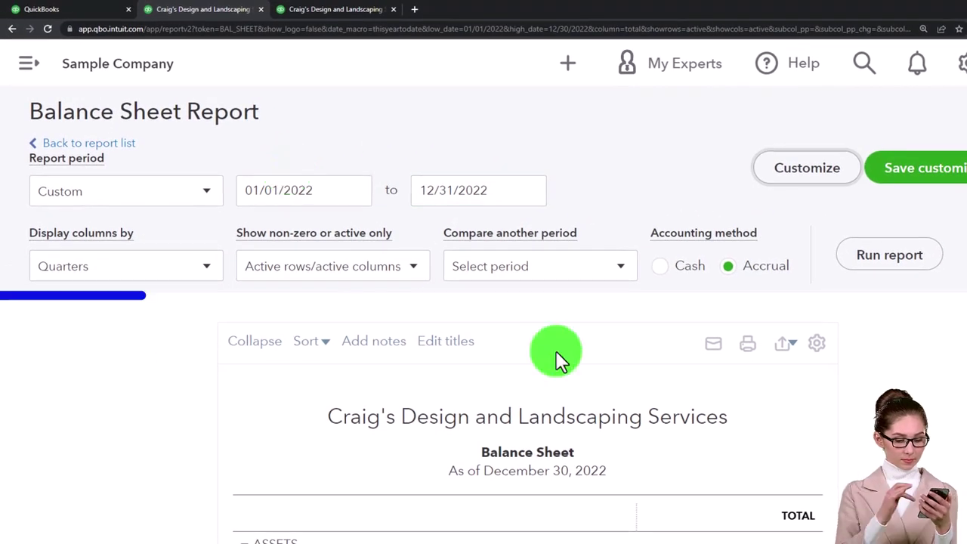
left_click(861, 255)
scroll(867, 267, "down", 3)
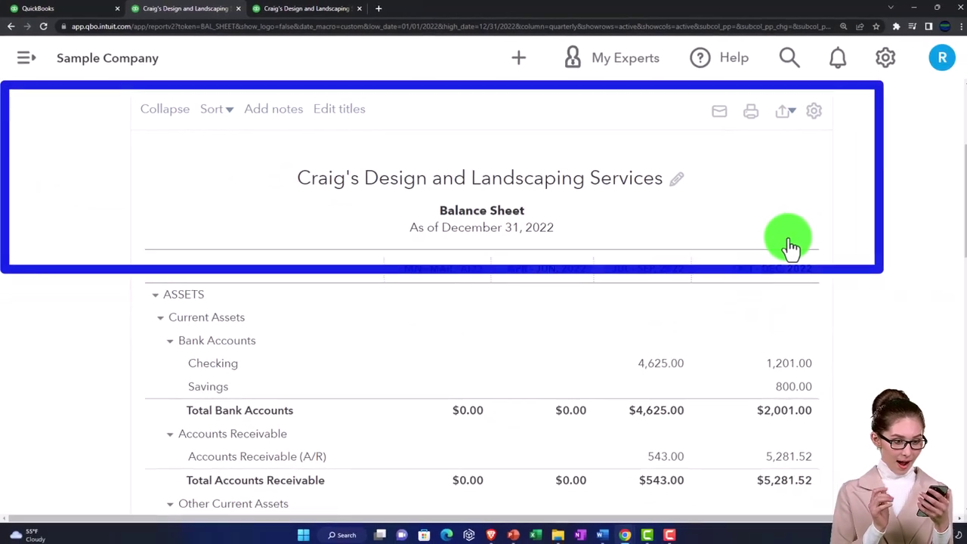
- Customize the report's number format to omit cents and show negative numbers as (100) in red
scroll(845, 302, "up", 3)
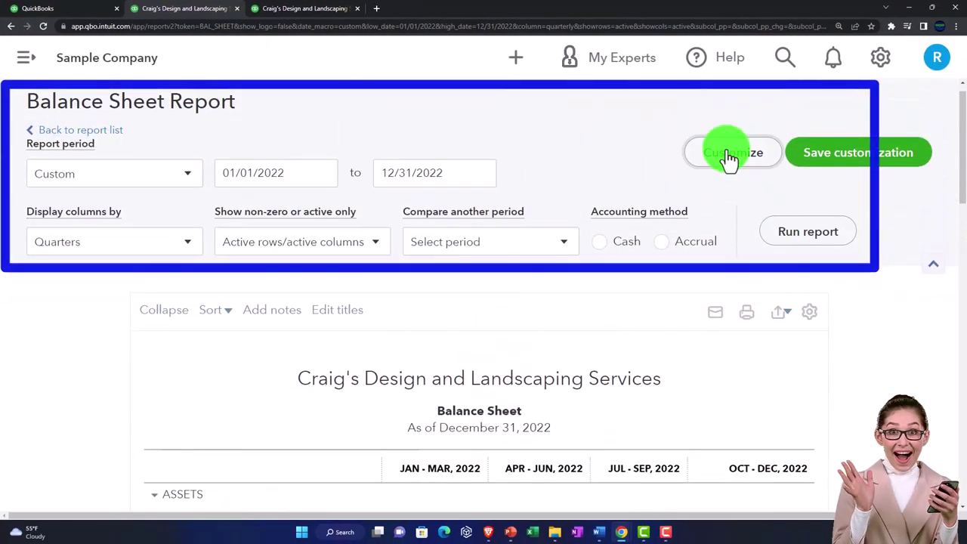
left_click(727, 155)
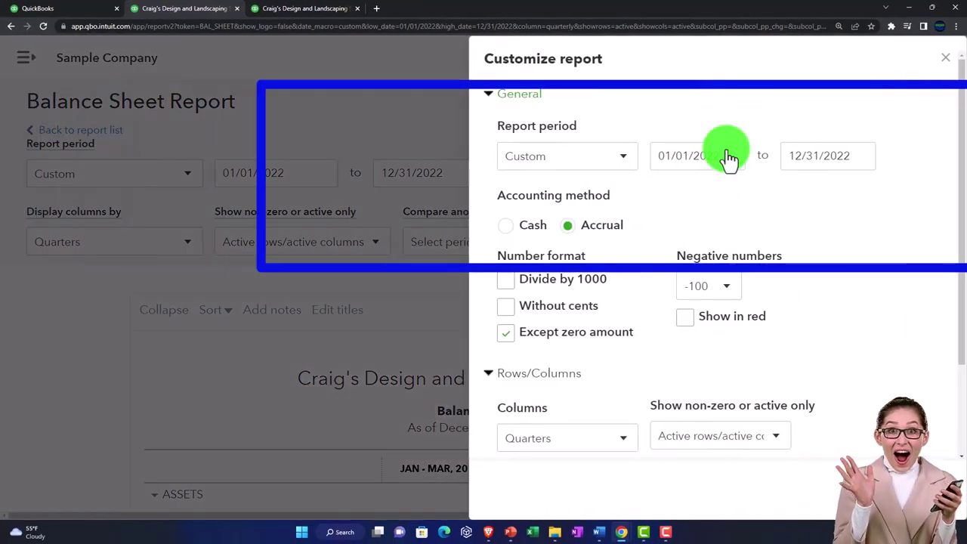
left_click(506, 305)
left_click(714, 287)
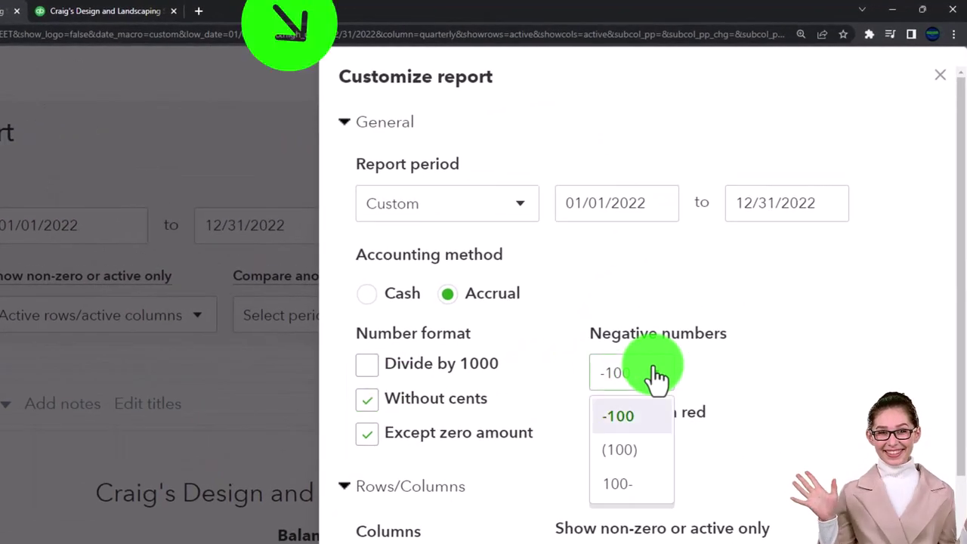
left_click(642, 451)
left_click(602, 410)
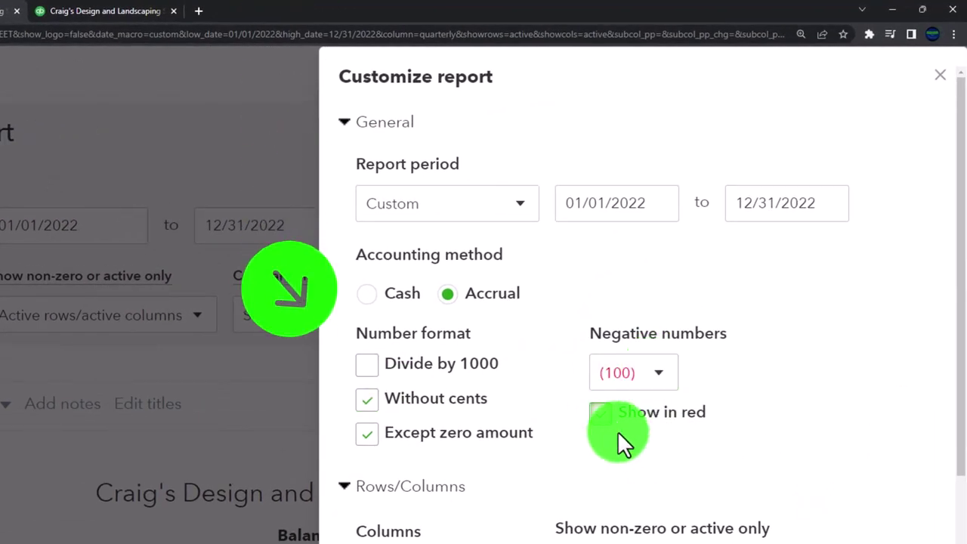
- Change the report title in the header to Balance Sheet By Quarter
scroll(617, 431, "down", 3)
left_click(423, 500)
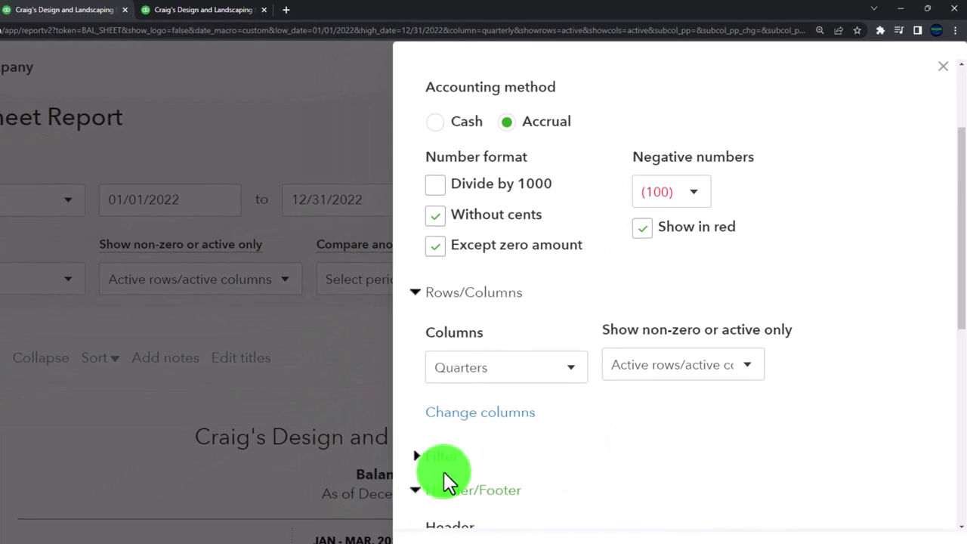
scroll(463, 460, "down", 3)
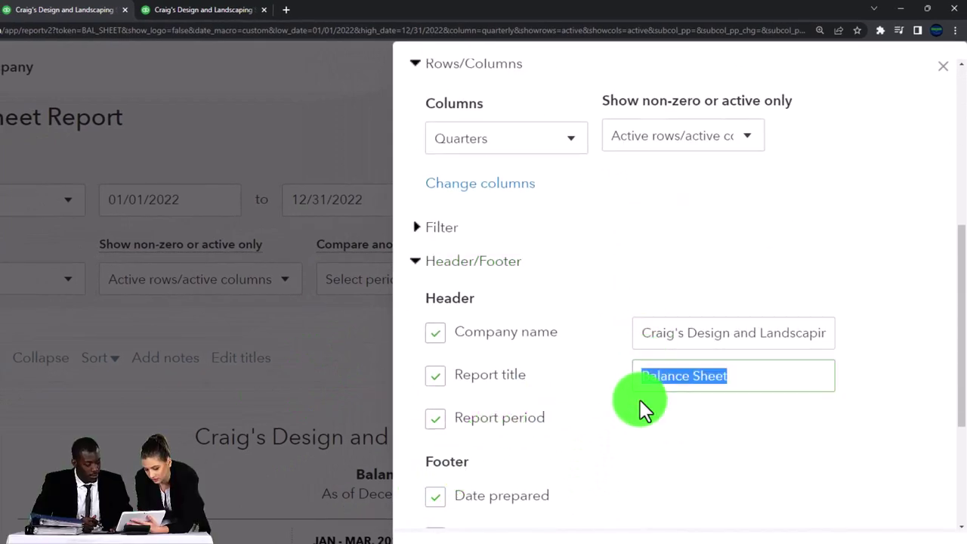
key("End")
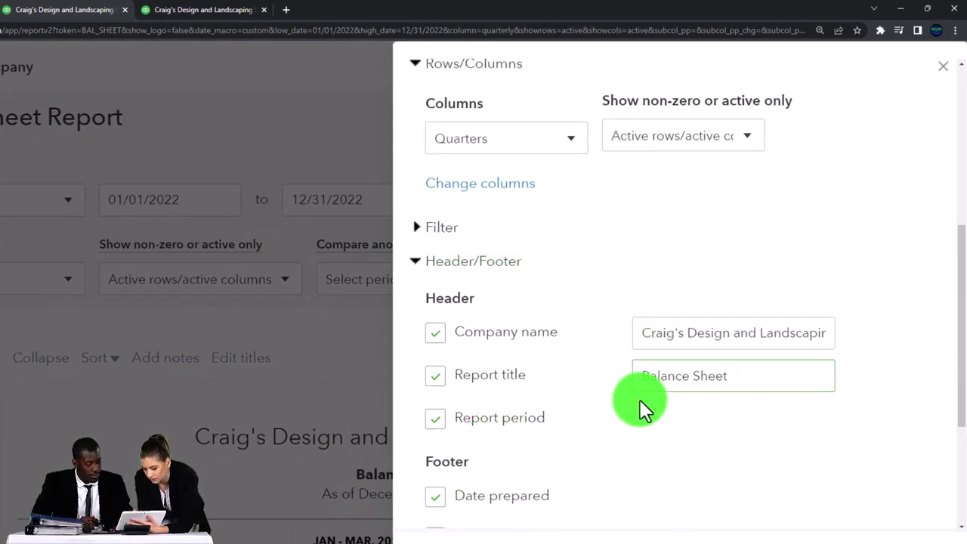
type("By Qu")
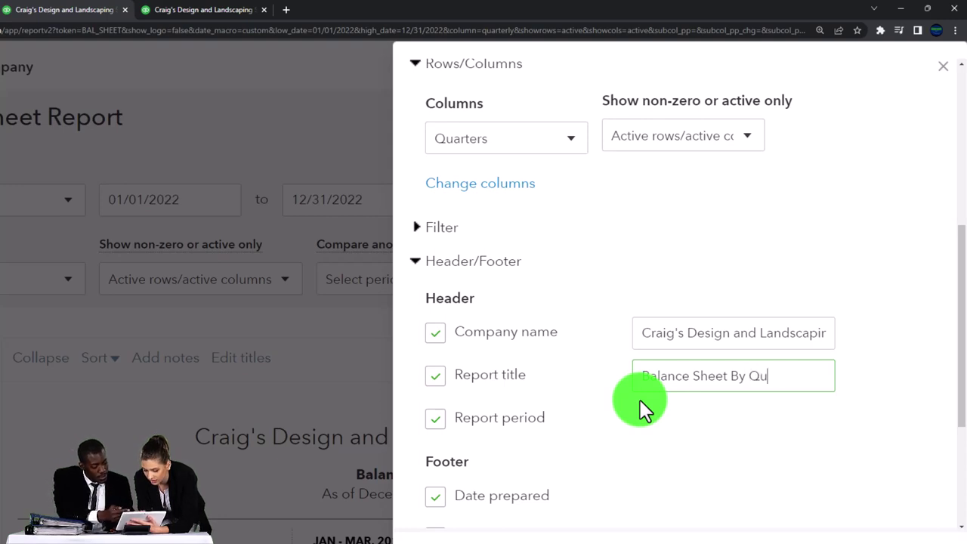
type("arter")
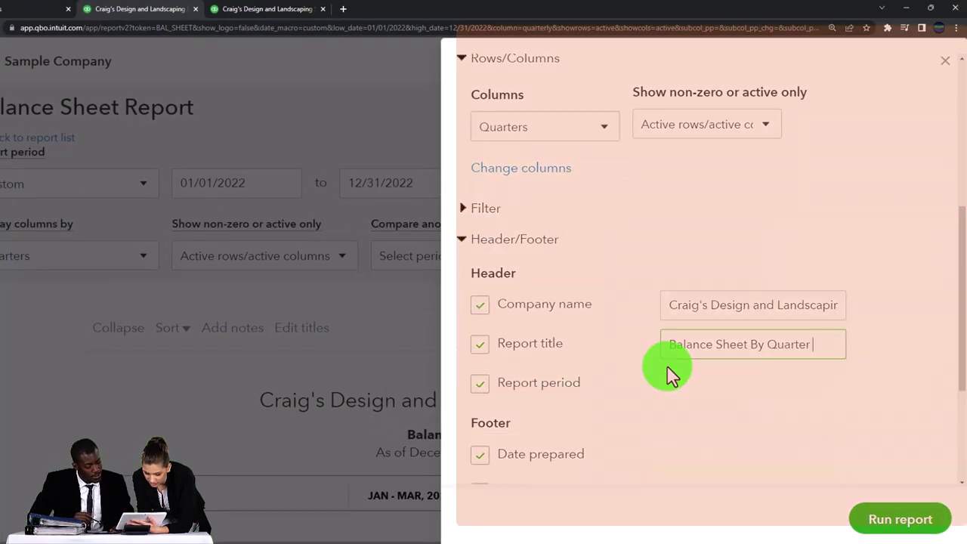
- Remove the date prepared, time prepared and report basis from the footer and run the customized report
scroll(669, 373, "down", 3)
left_click(480, 294)
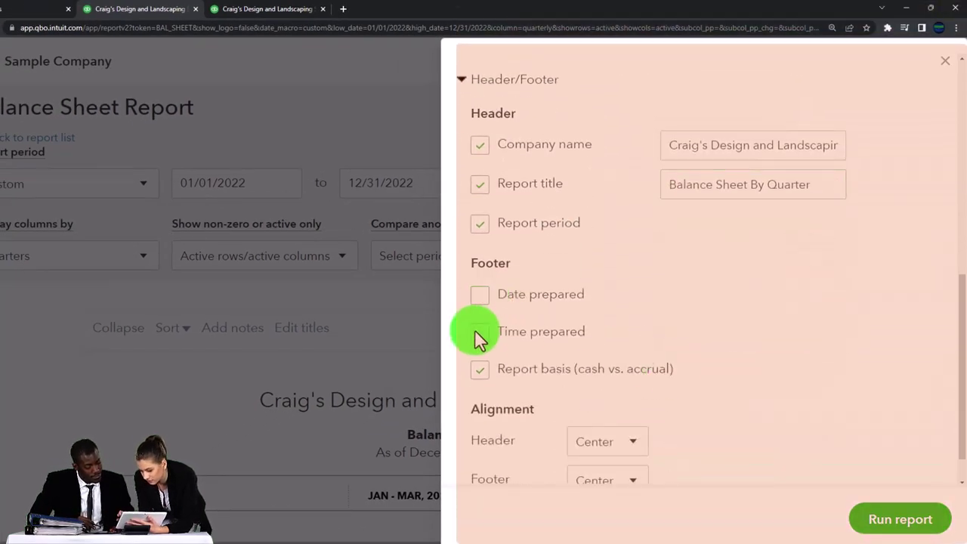
left_click(480, 369)
scroll(489, 362, "down", 1)
left_click(896, 522)
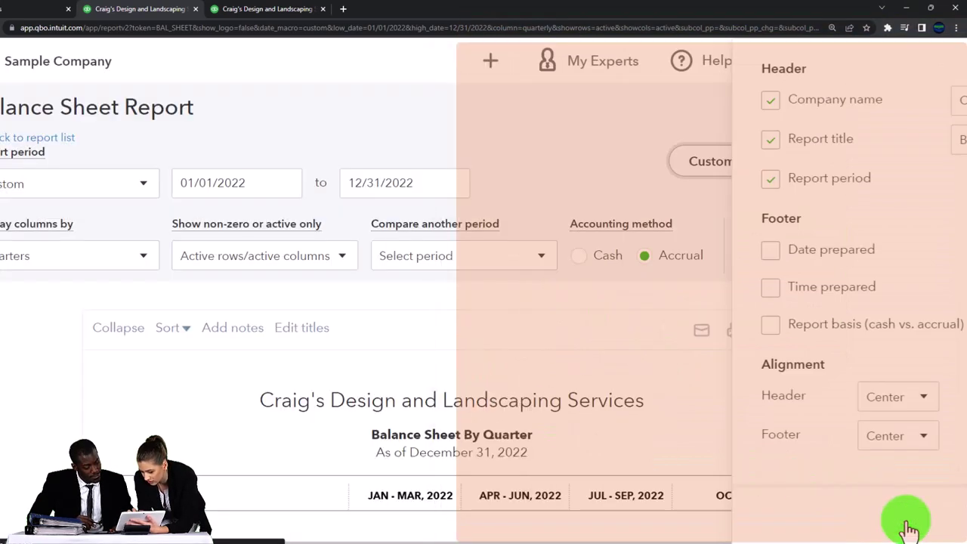
- Save the customized report as 2 Balance Sheet By Quarter in the Month End Reports group
scroll(786, 469, "down", 3)
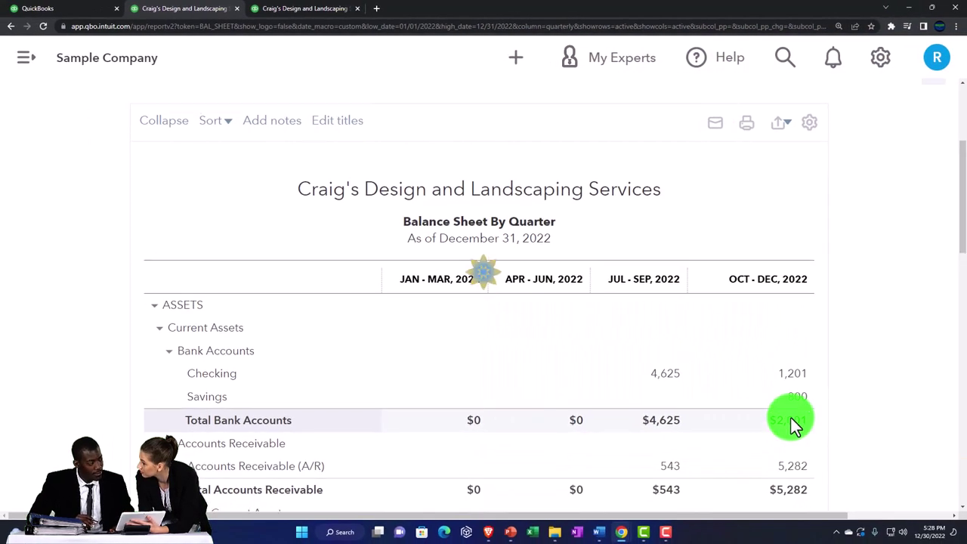
scroll(791, 418, "up", 3)
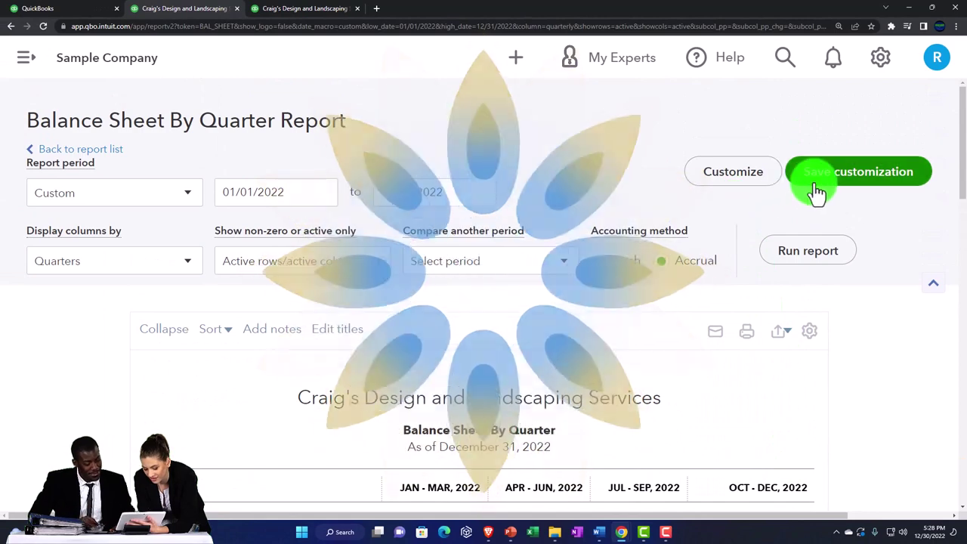
left_click(816, 193)
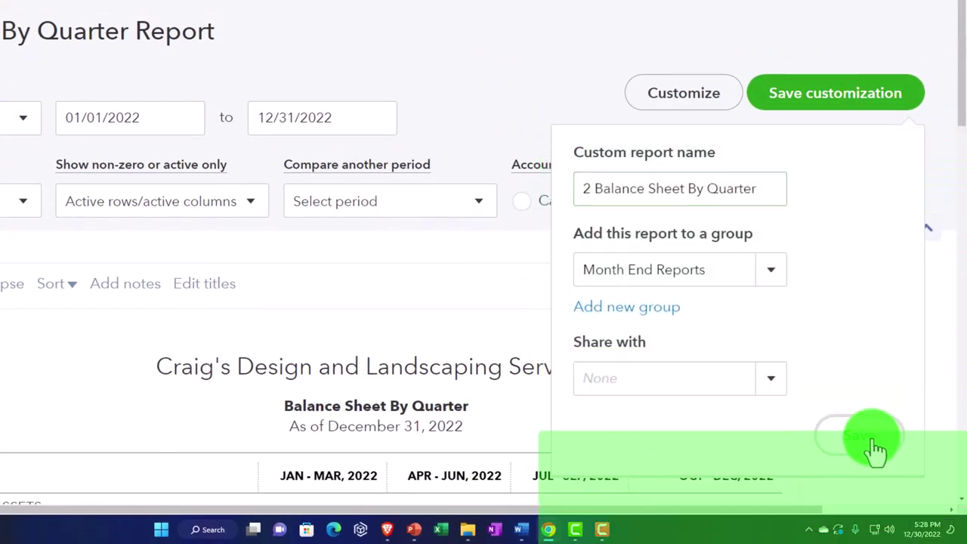
left_click(875, 448)
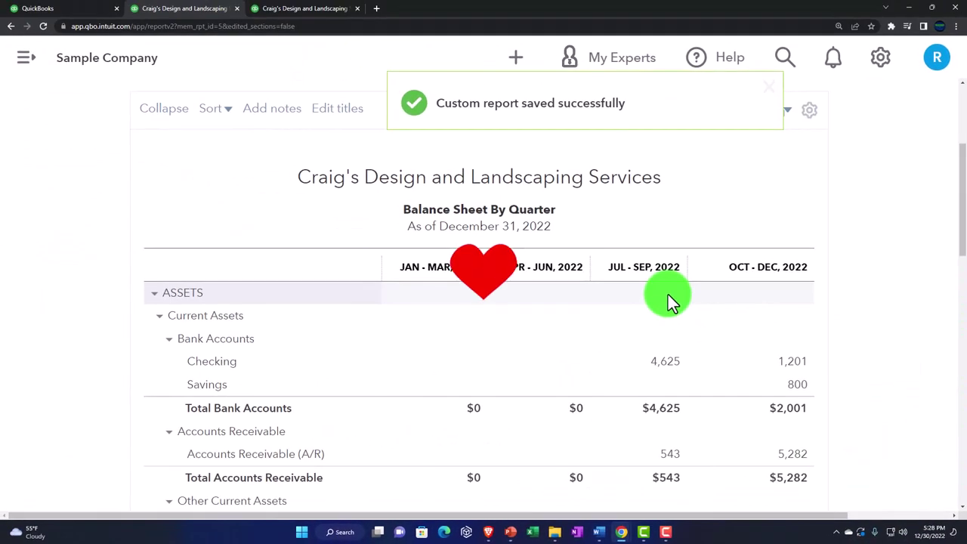
- Reload the reports page in the first browser tab, list the custom reports and collapse the Month End Reports group
left_click(71, 15)
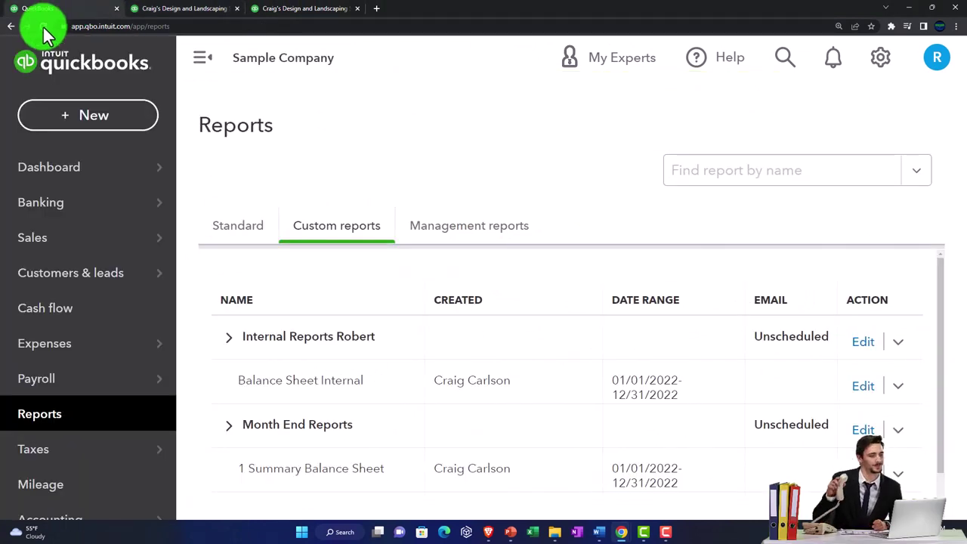
left_click(43, 27)
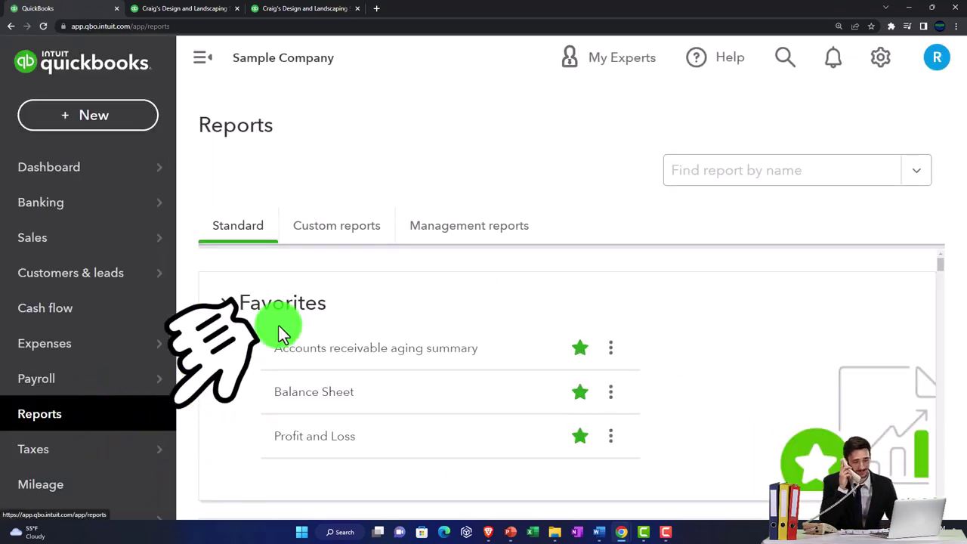
left_click(344, 240)
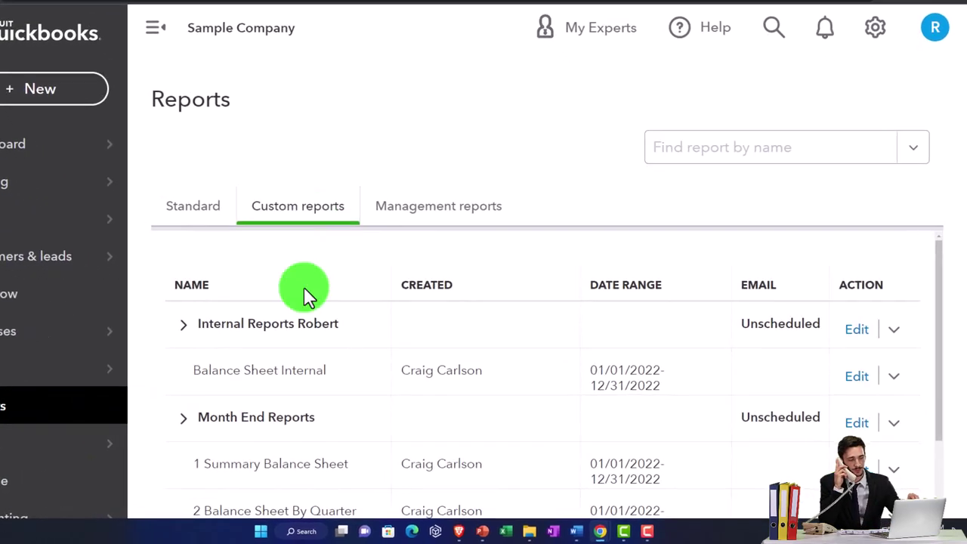
scroll(325, 333, "down", 2)
left_click(64, 294)
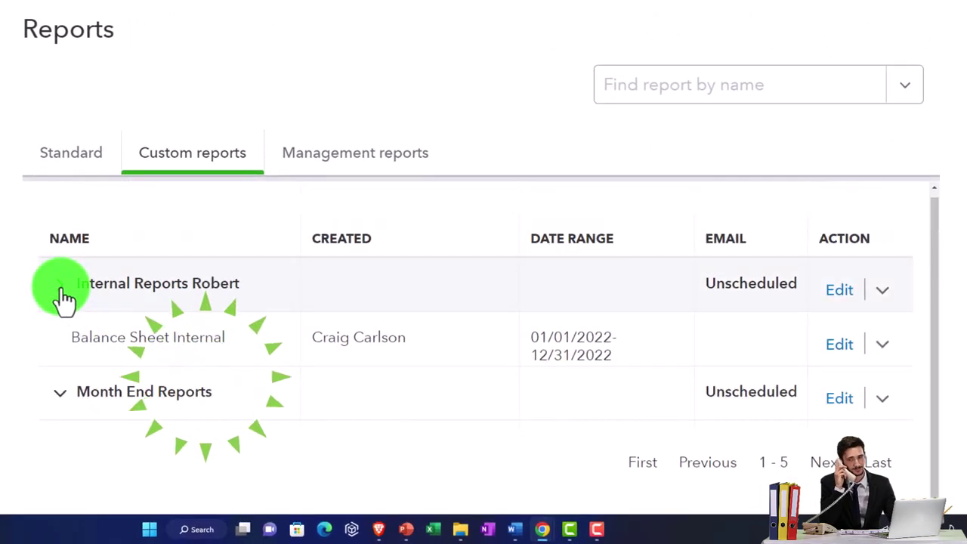
- Expand the Month End Reports group and review the custom reports saved in both groups
left_click(60, 397)
scroll(63, 408, "down", 2)
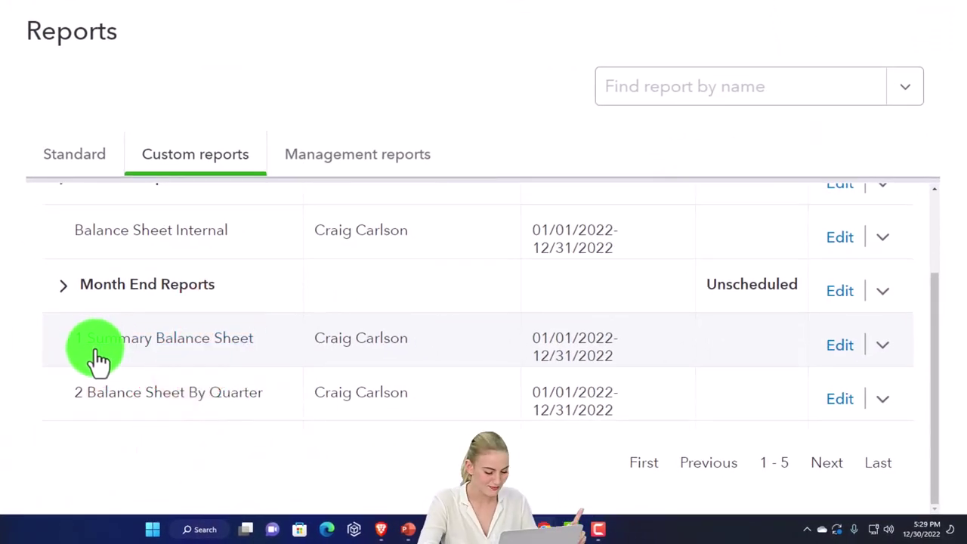
left_click(189, 62)
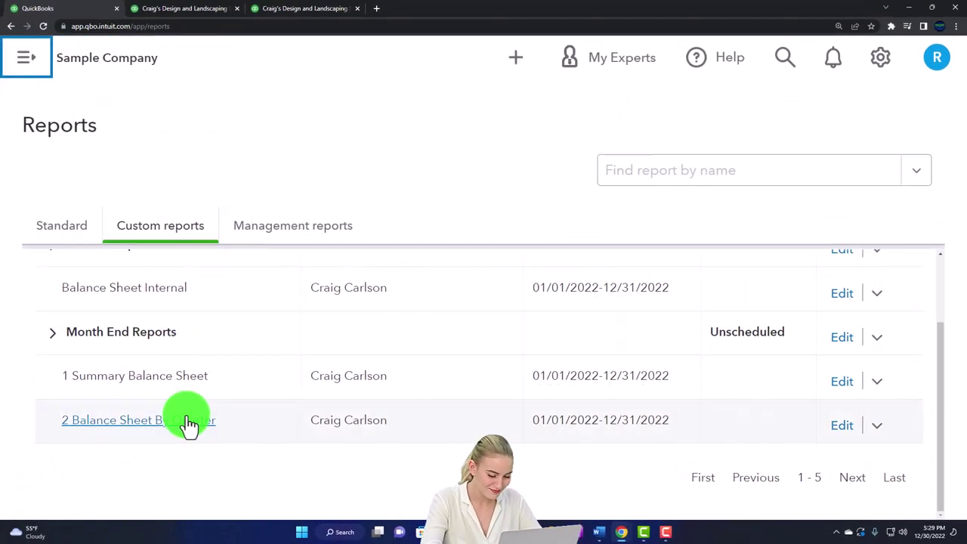
scroll(166, 400, "up", 1)
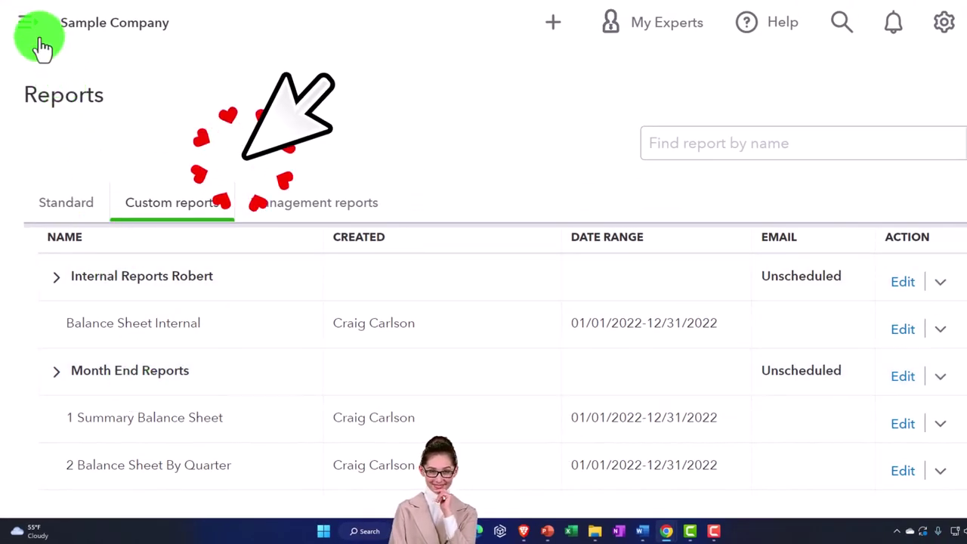
- Switch to Business view and open the Business overview section to locate the reports page there
left_click(944, 22)
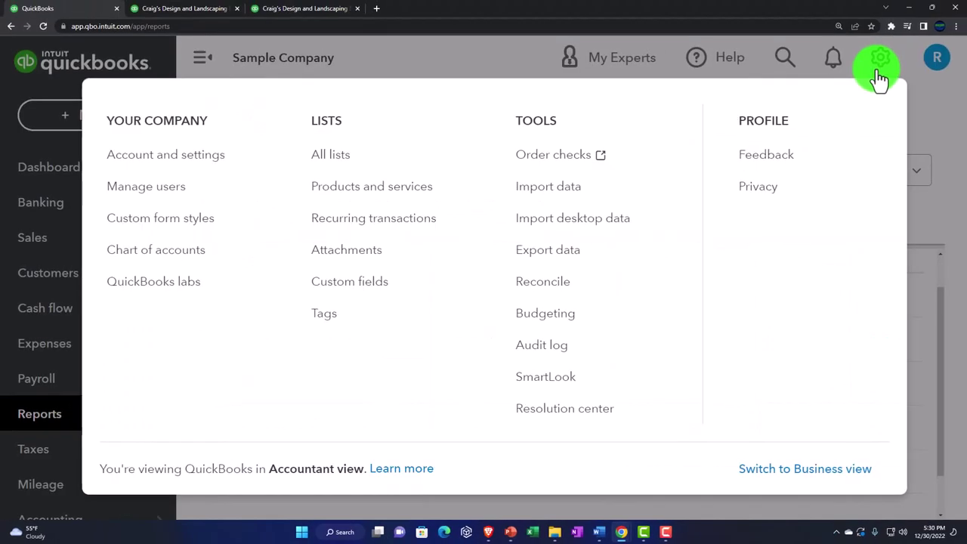
left_click(831, 472)
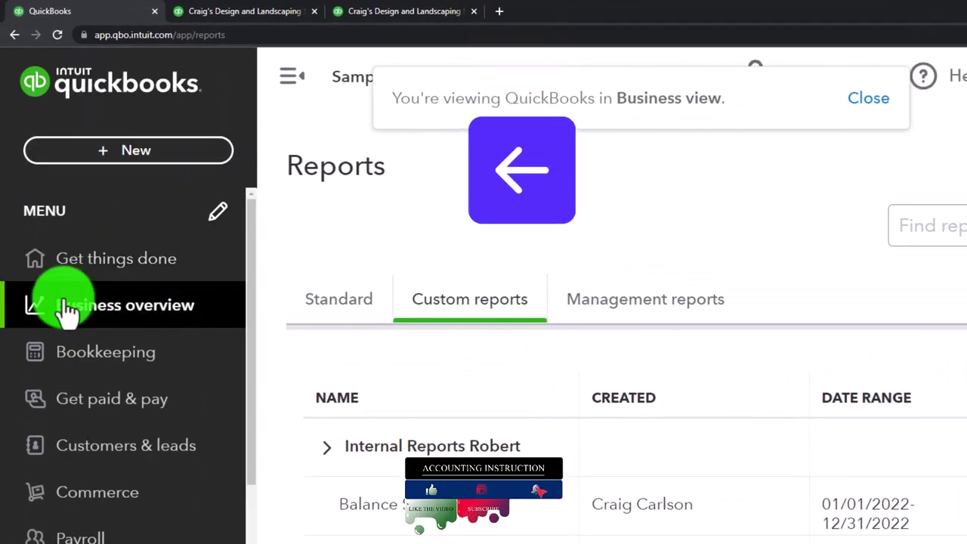
left_click(66, 311)
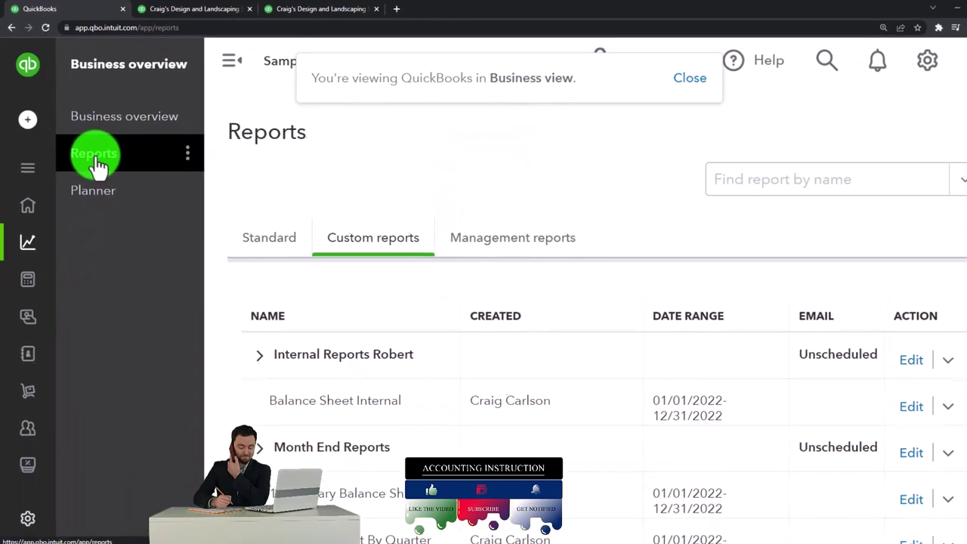
mouse_move(31, 242)
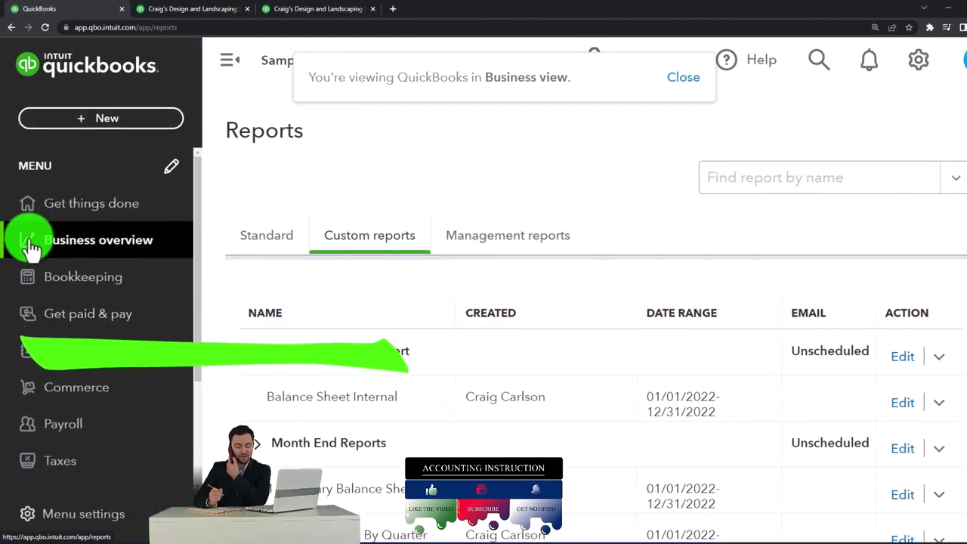